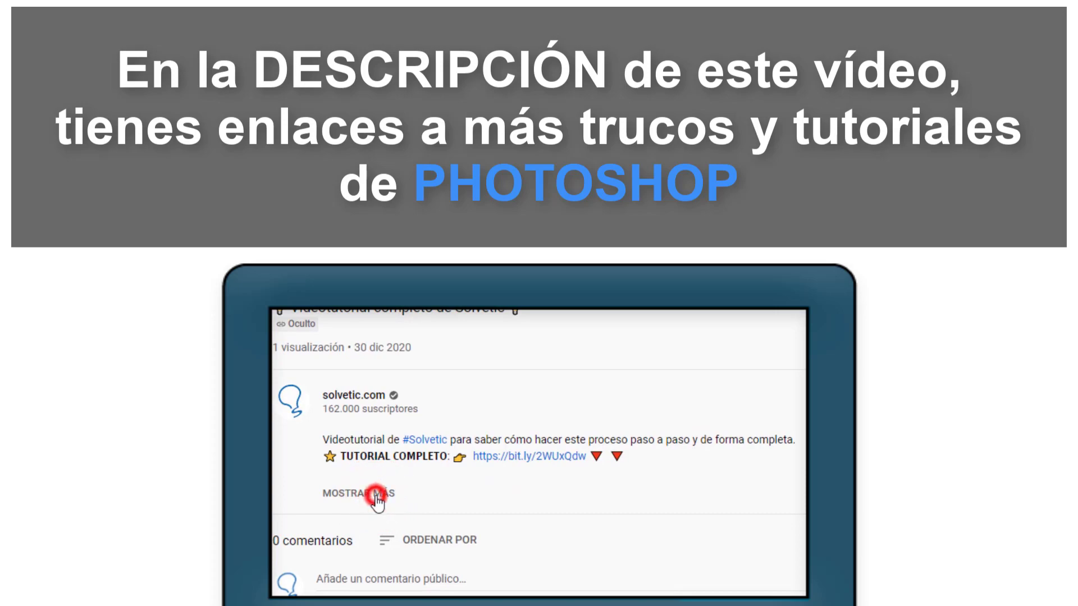
click(376, 494)
scroll(377, 494, down, 2)
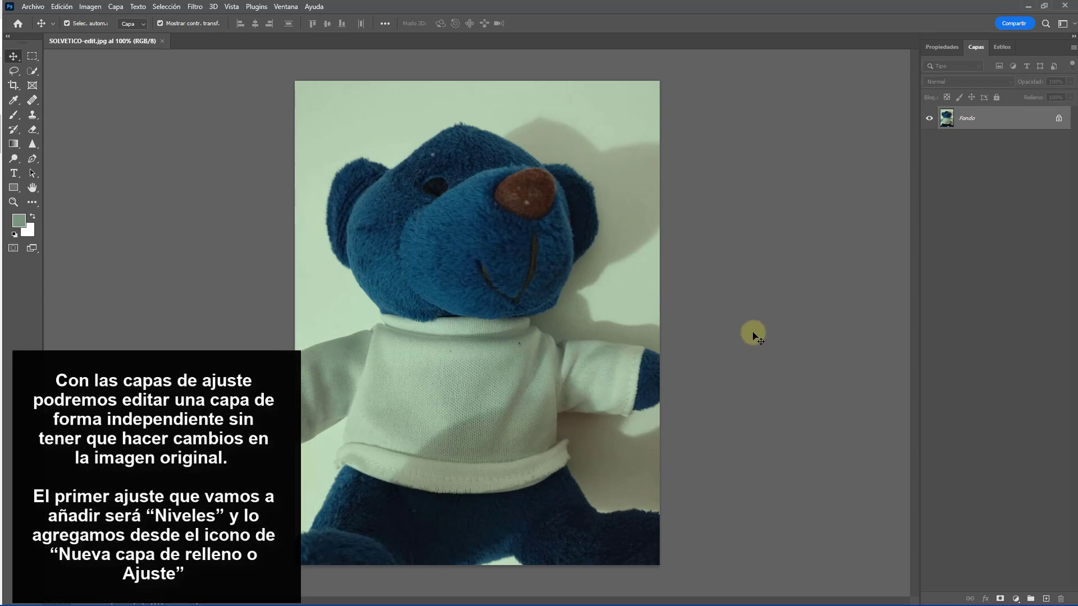
Step: Add a Niveles adjustment layer over the photo and set its RGB midtones to 1.47 and white input level to 237
click(1015, 596)
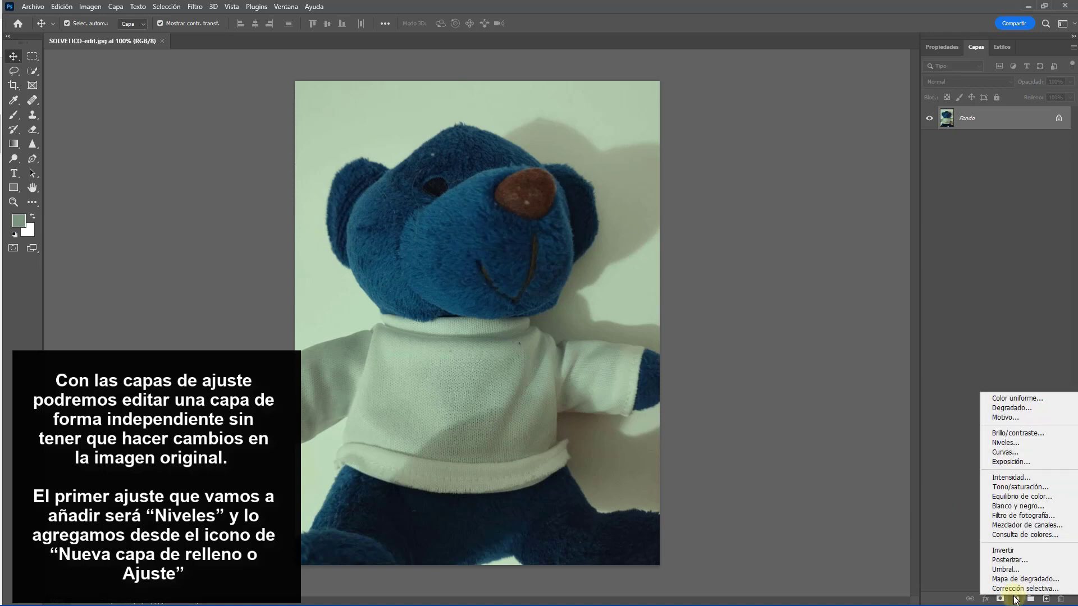
click(1005, 443)
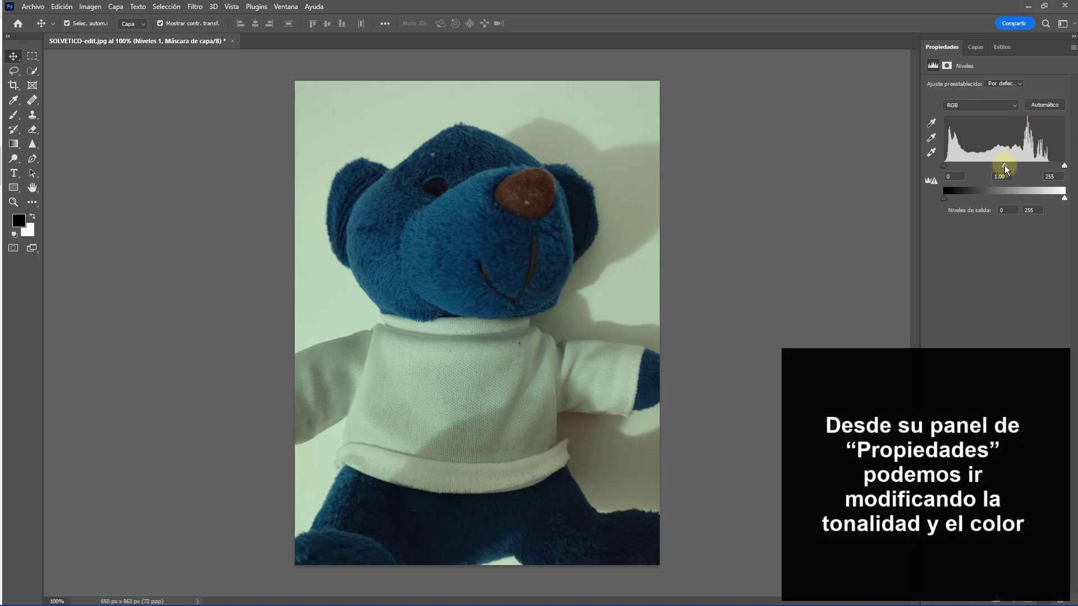
drag(1004, 165, 986, 165)
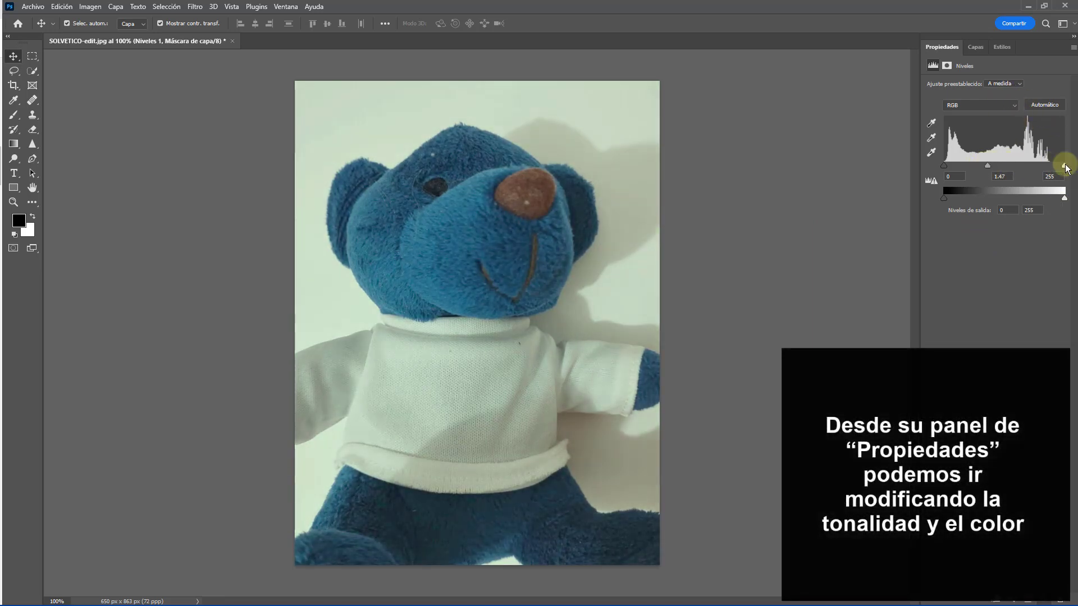
mouse_move(1064, 165)
mouse_down()
mouse_move(1043, 163)
mouse_move(1056, 167)
mouse_up()
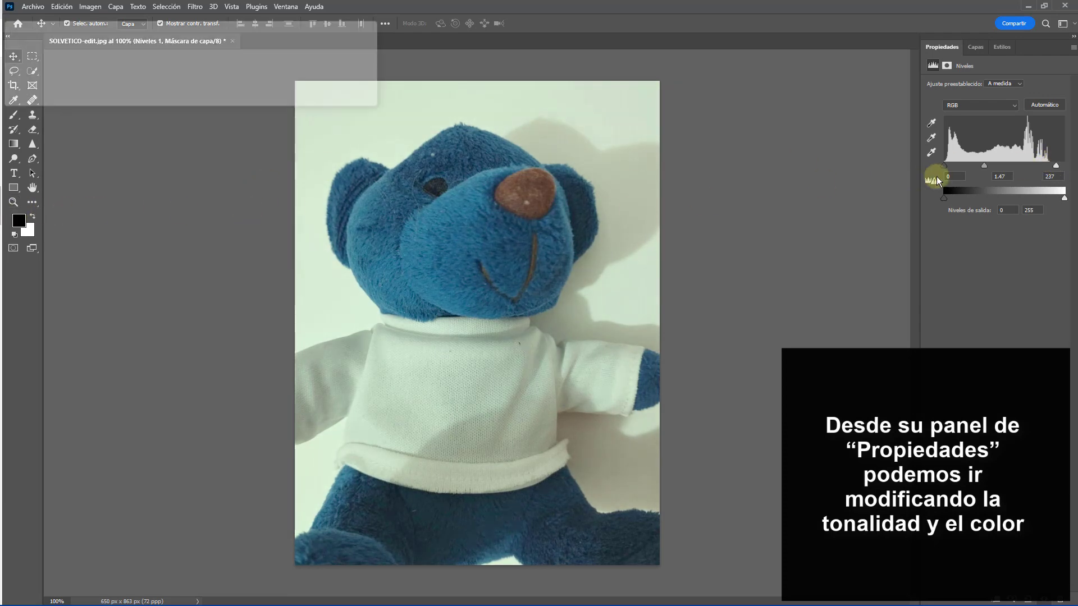
Step: Set the Rojo channel of the Niveles adjustment to midtones 1.45 and white input level 243
click(972, 106)
click(971, 123)
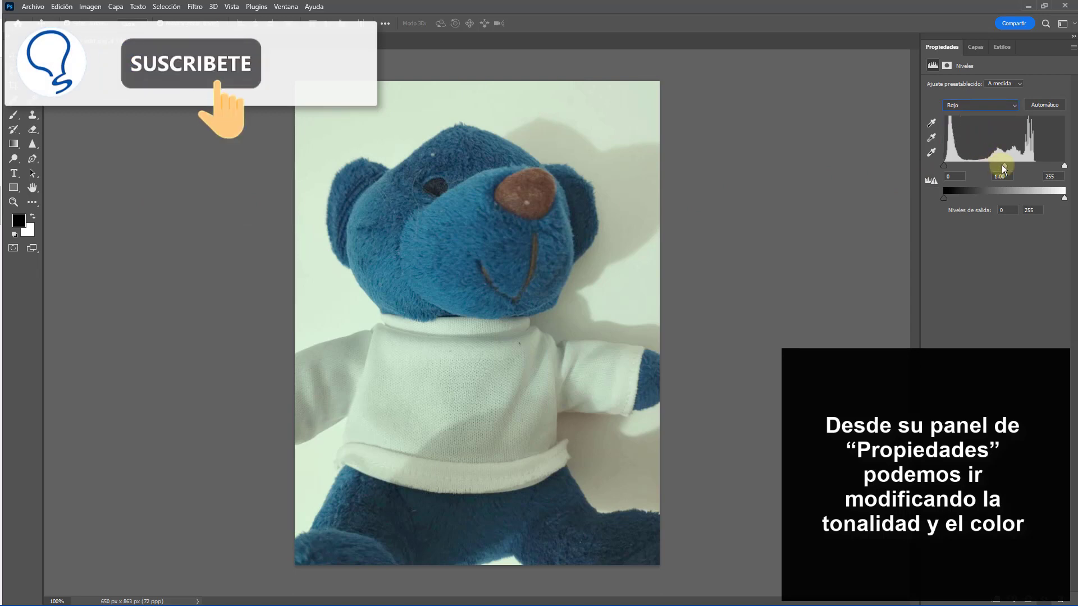
drag(1001, 165, 988, 170)
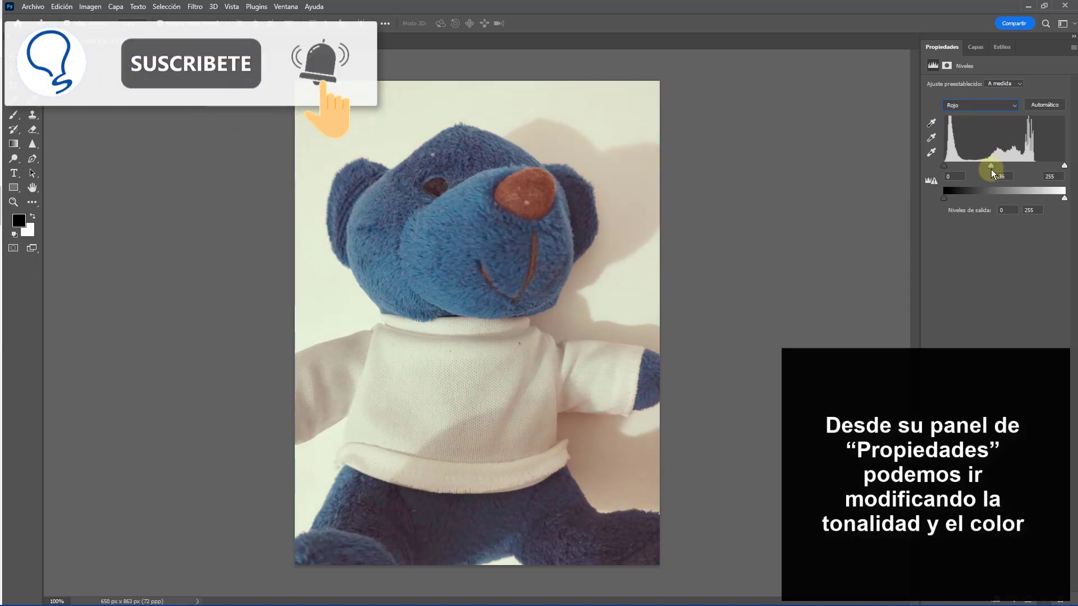
mouse_move(1063, 166)
mouse_down()
mouse_move(1042, 165)
mouse_move(1058, 166)
mouse_up()
Step: Set the midtones of the Azul channel in the Niveles adjustment to 1.33
click(980, 105)
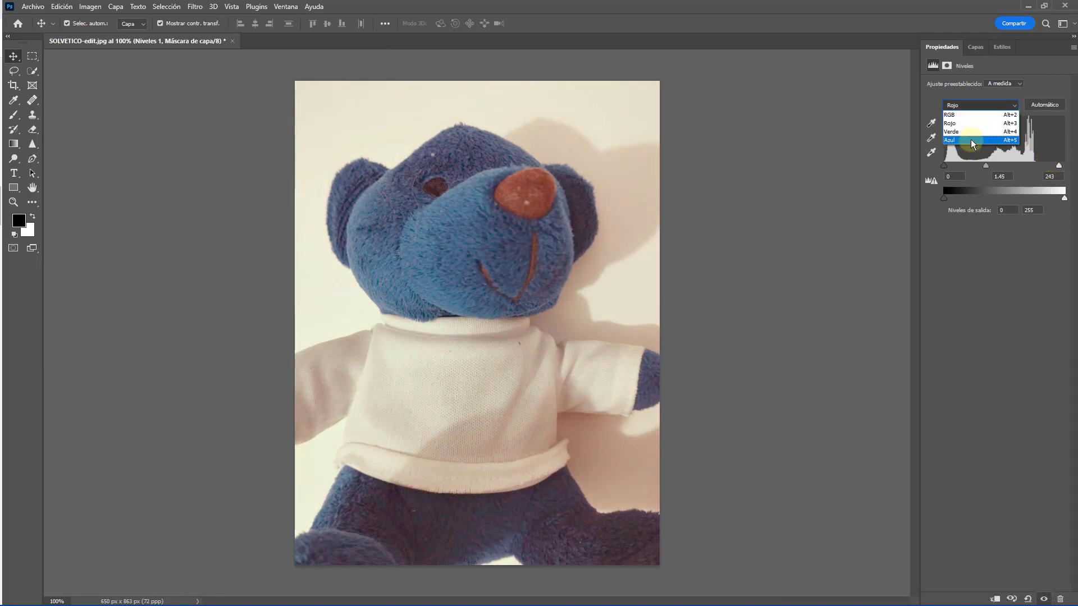
click(971, 140)
drag(981, 164, 992, 164)
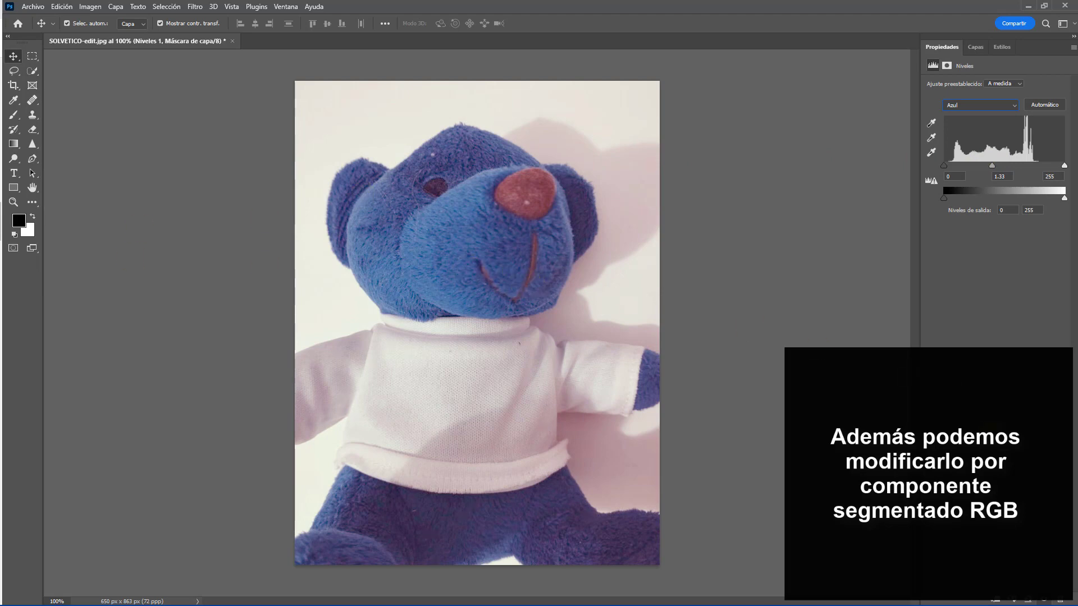
Step: Add a Curvas adjustment layer above the Niveles layer
click(981, 48)
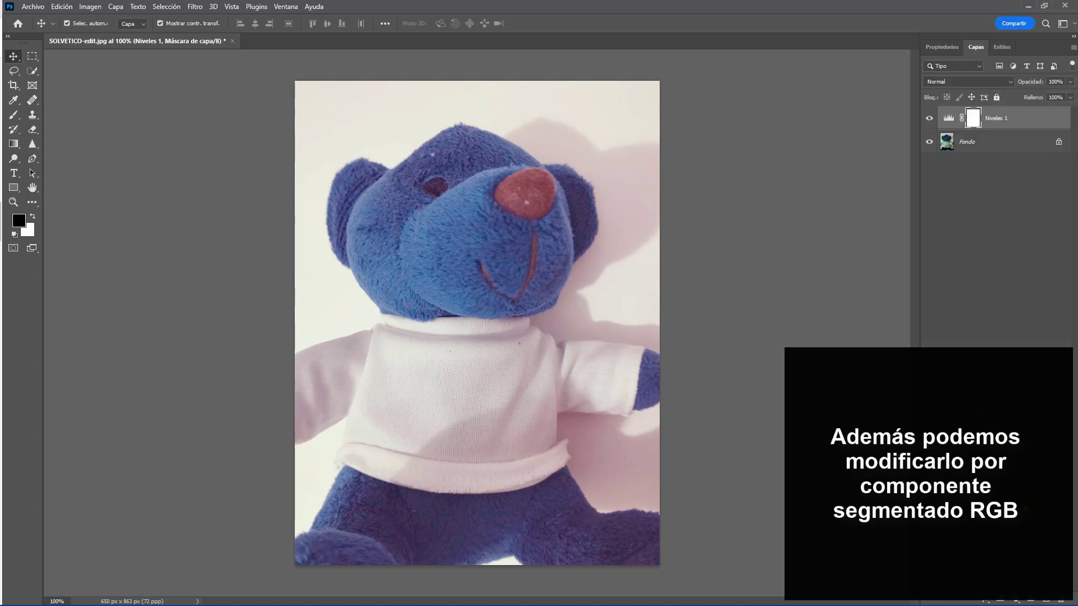
click(1017, 599)
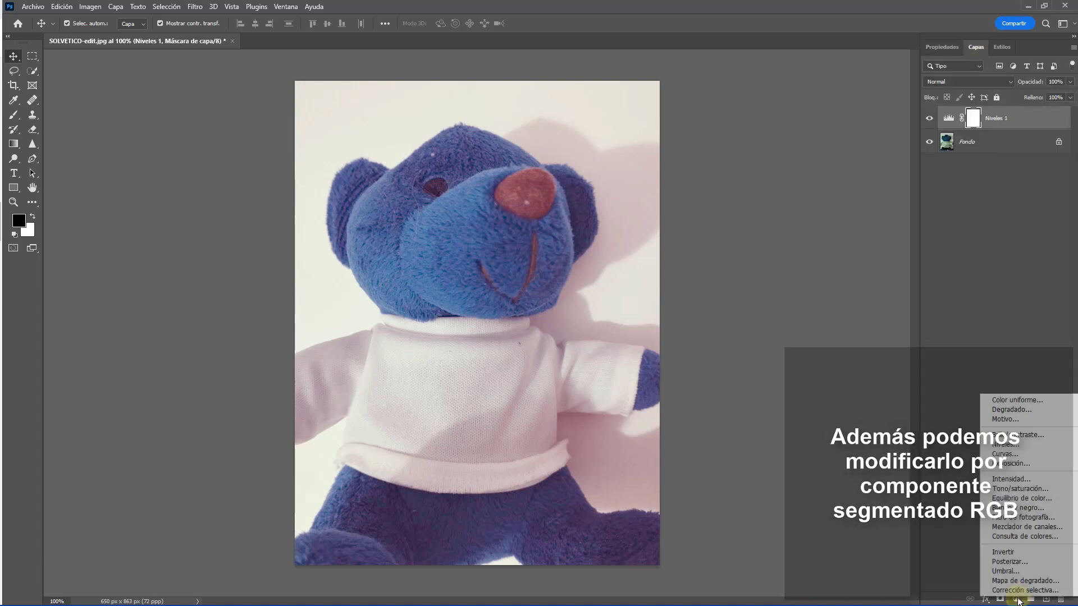
click(1005, 457)
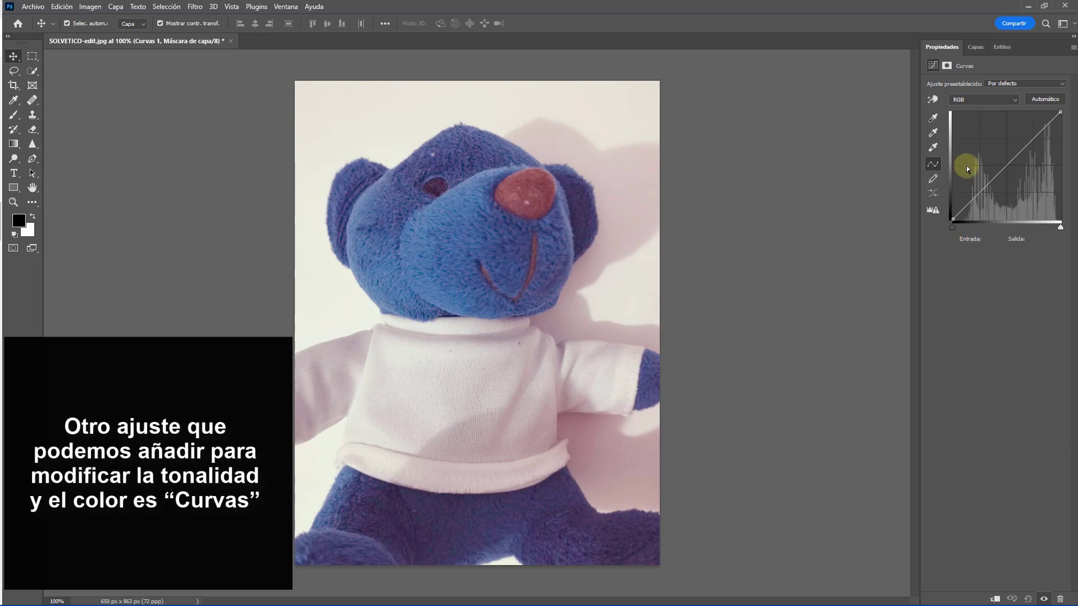
Step: Shape the RGB curve by raising its black point to about 21, adding midtone and shadow points, and placing a highlight point at input 211, output 192
drag(952, 219, 950, 211)
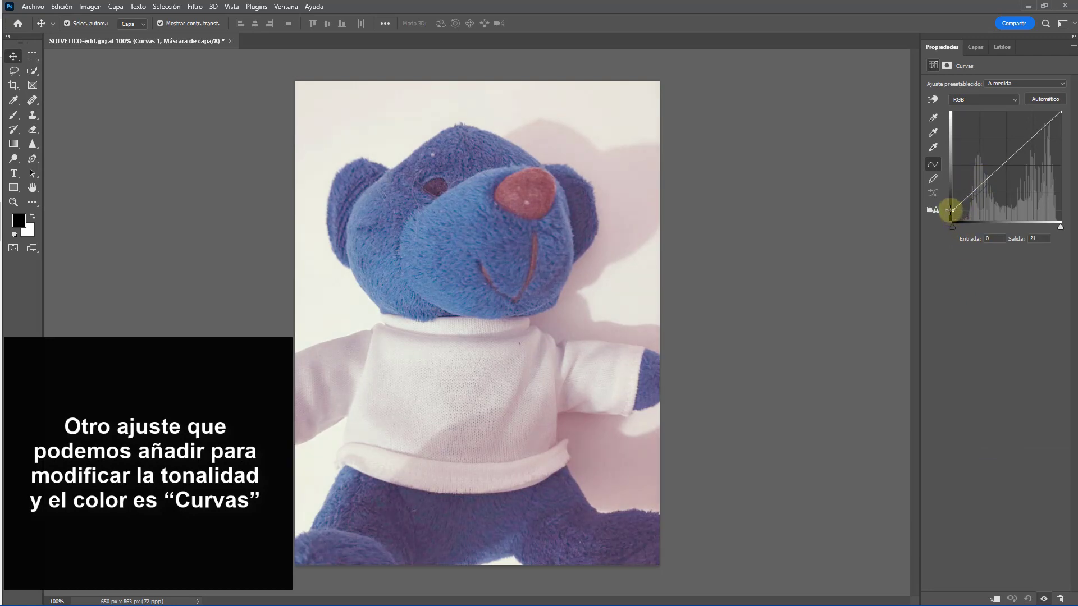
click(1006, 164)
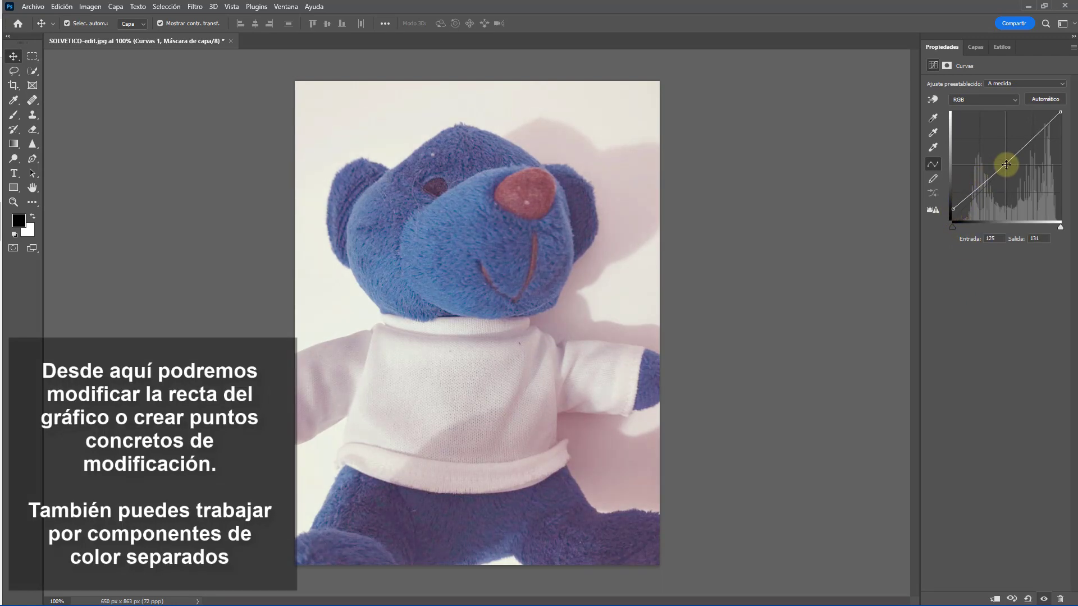
click(981, 192)
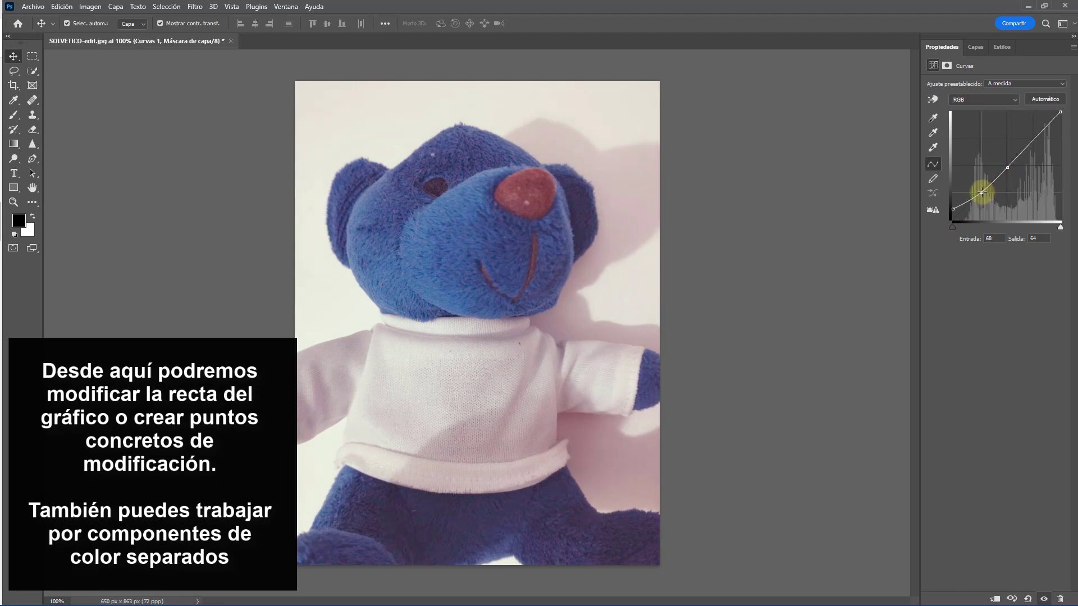
click(1036, 129)
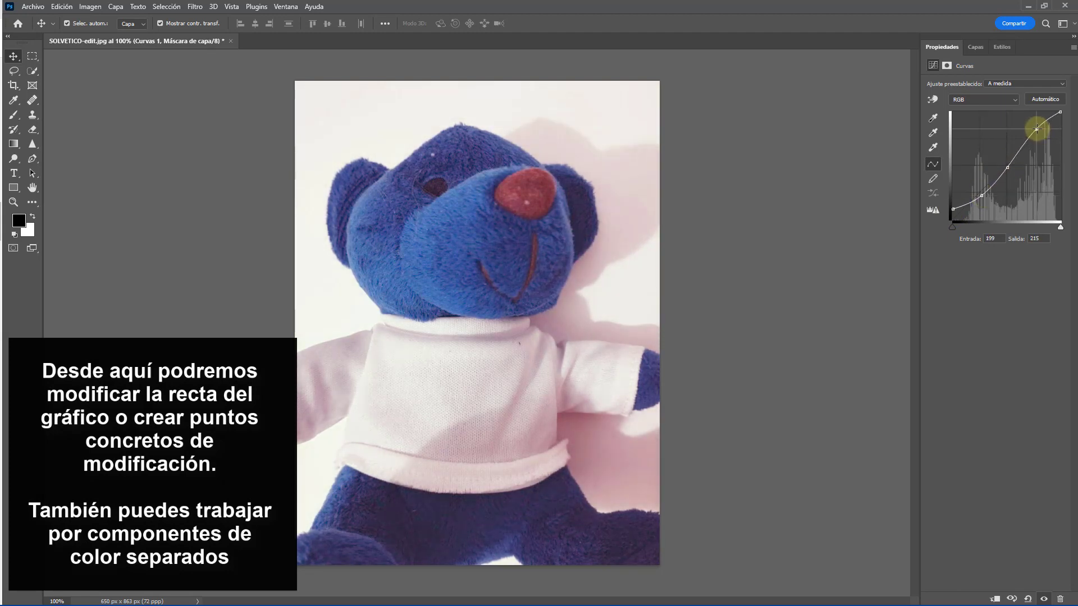
drag(1036, 130, 1041, 138)
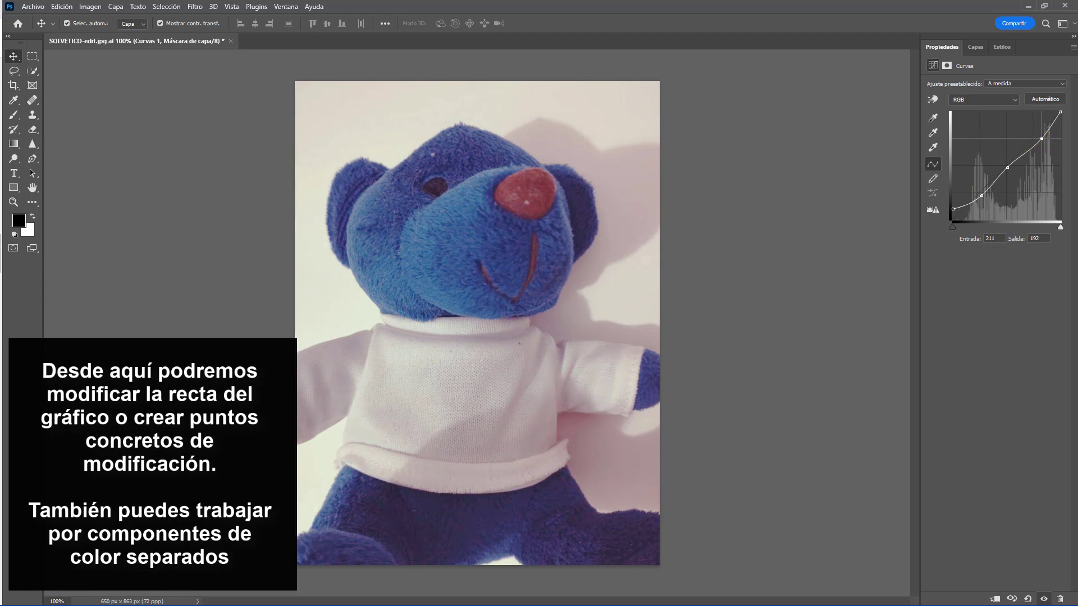
Step: Raise the Rojo curve with a point at input 95, output 109, and the Verde curve at input 116, output 128
click(976, 99)
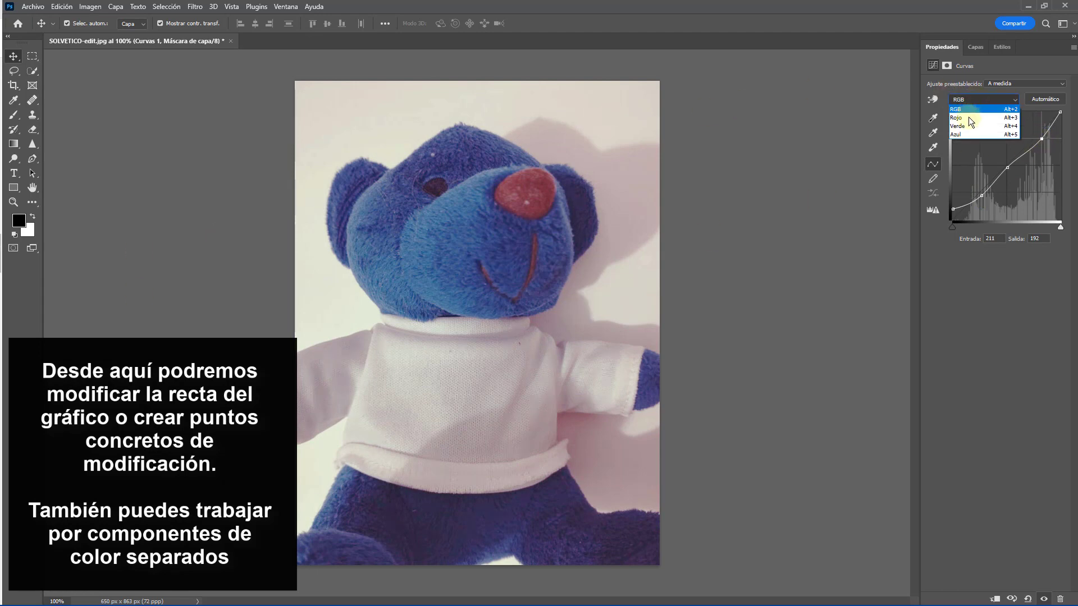
click(968, 118)
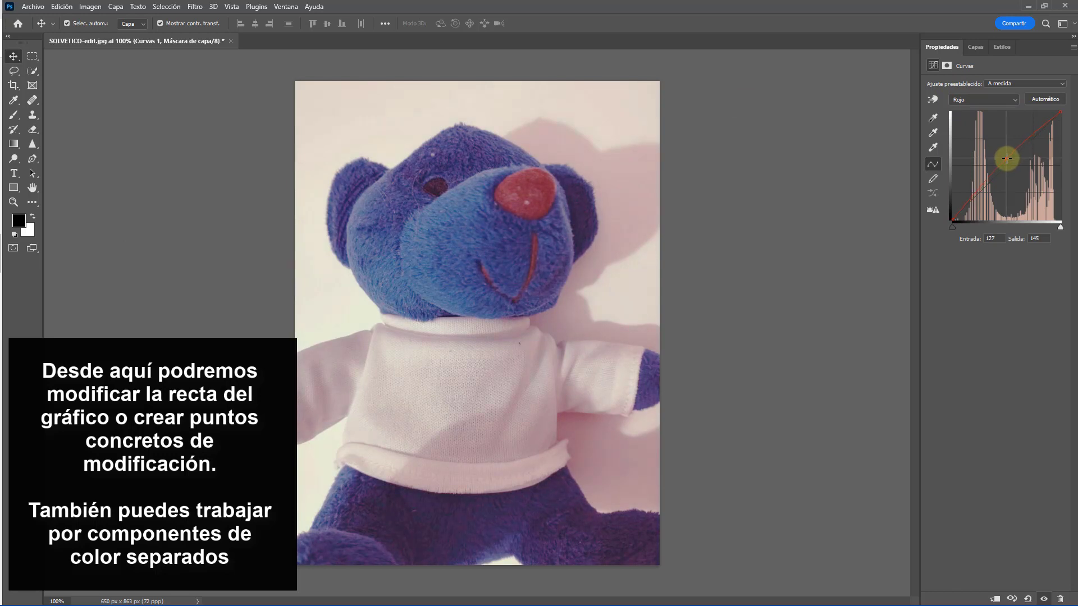
drag(1007, 158, 990, 180)
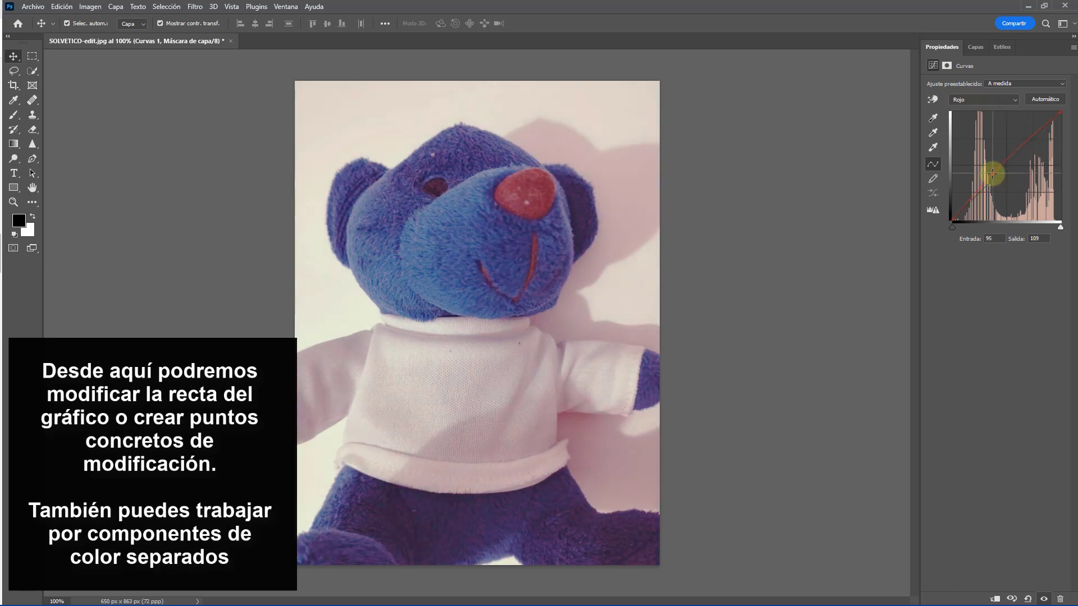
click(998, 104)
click(977, 123)
drag(1001, 170, 1001, 166)
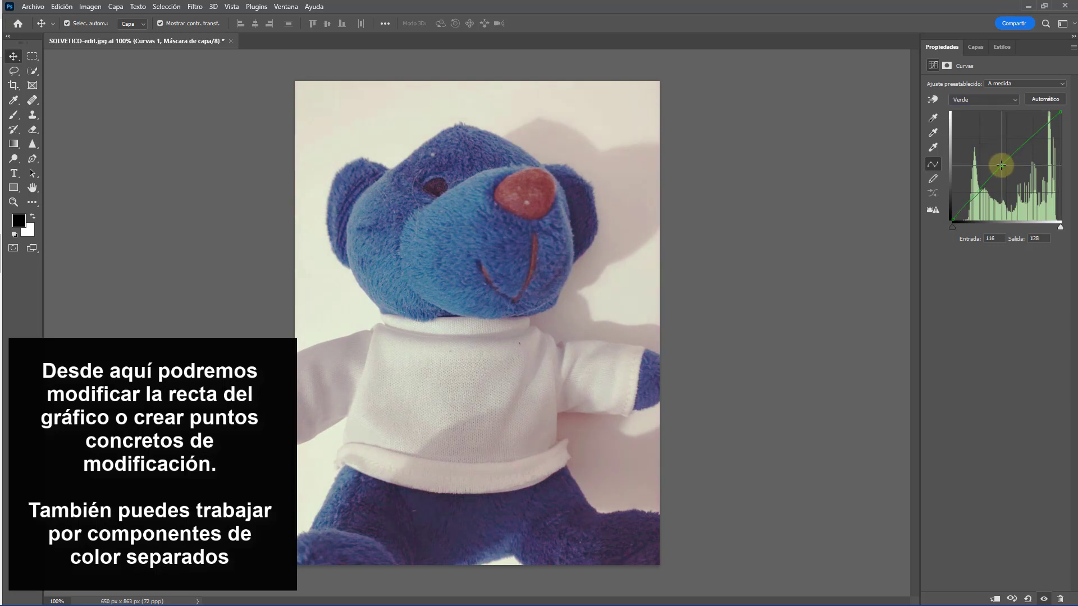
Step: Raise the Azul curve with a point at input 168, output 192
click(994, 100)
click(988, 132)
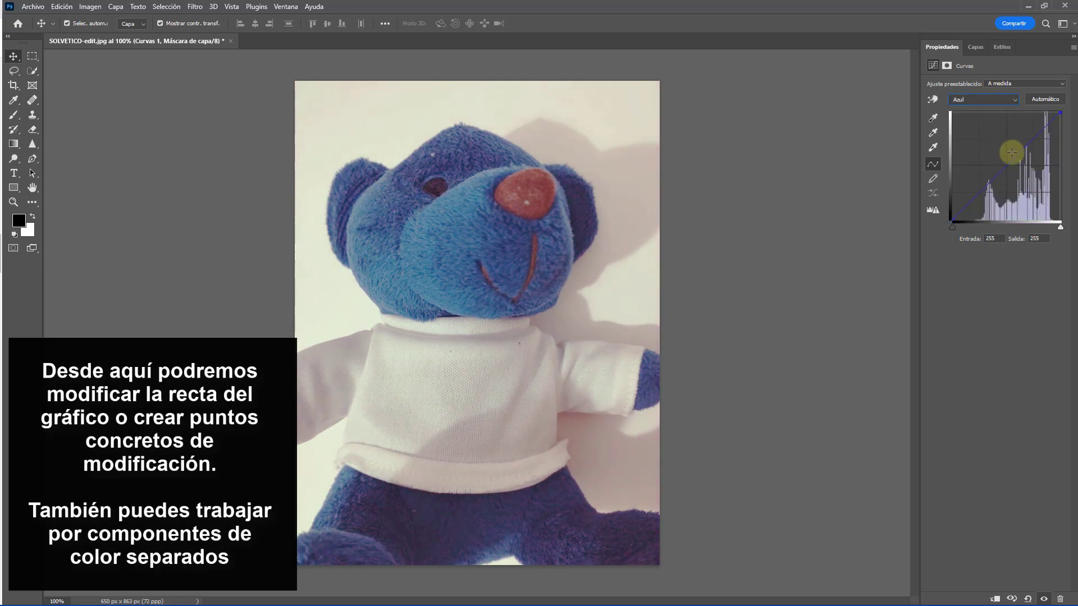
drag(1039, 137, 1024, 138)
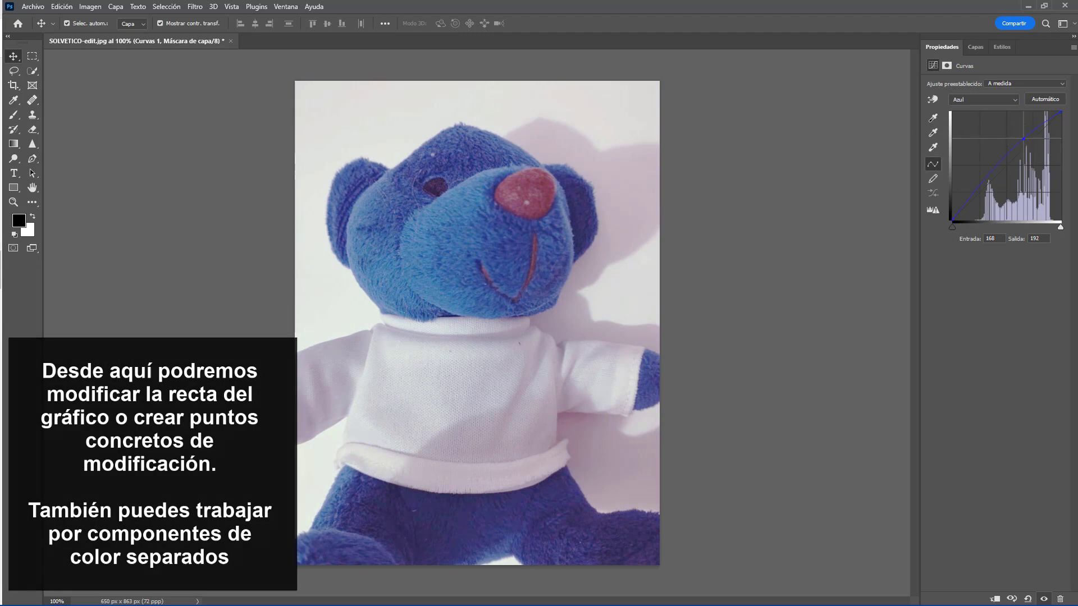
Step: Try the Más oscuro (RGB) and Más claro (RGB) presets on the Curvas adjustment
click(1014, 84)
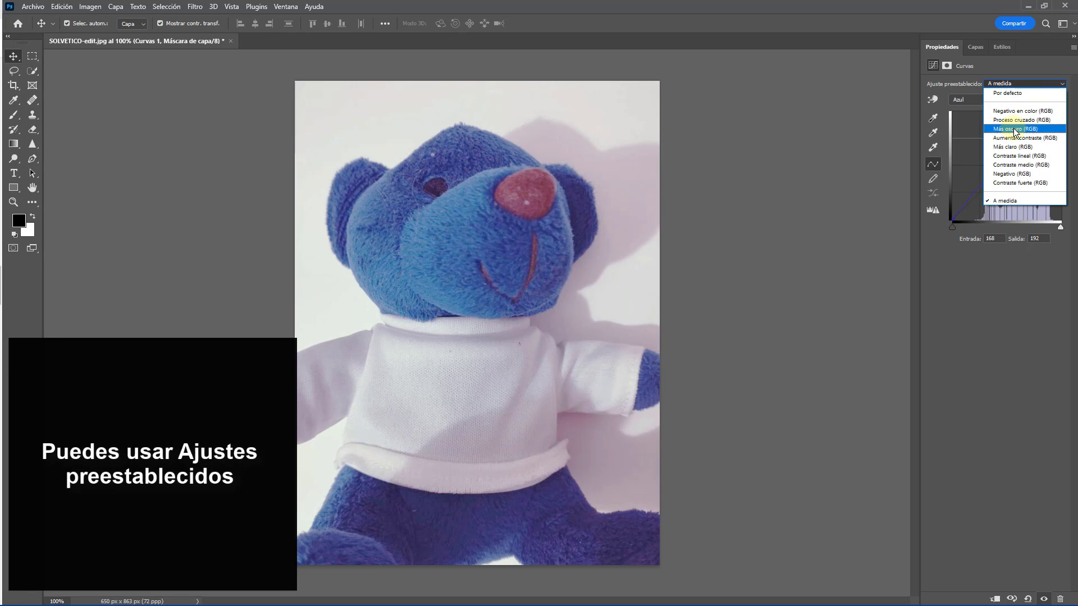
click(1013, 129)
click(1014, 83)
click(1012, 146)
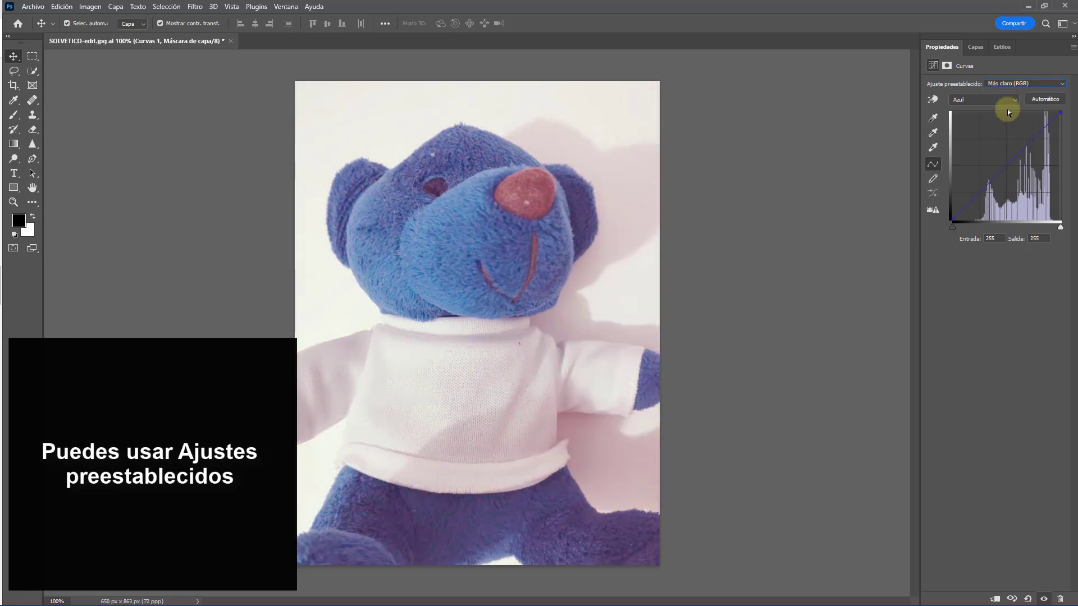
Step: Apply the Contraste lineal (RGB) preset to the Curvas adjustment
click(1006, 85)
click(1014, 154)
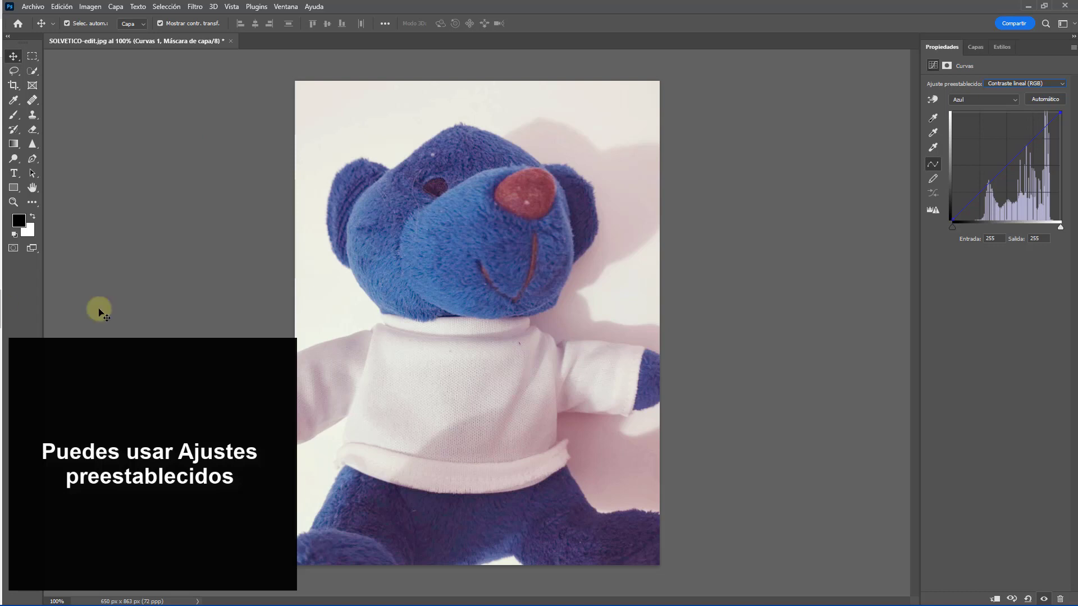
Step: Add an Equilibrio de color adjustment layer and shift its Medios tonos to green +12 and slightly toward blue, about +4
click(976, 55)
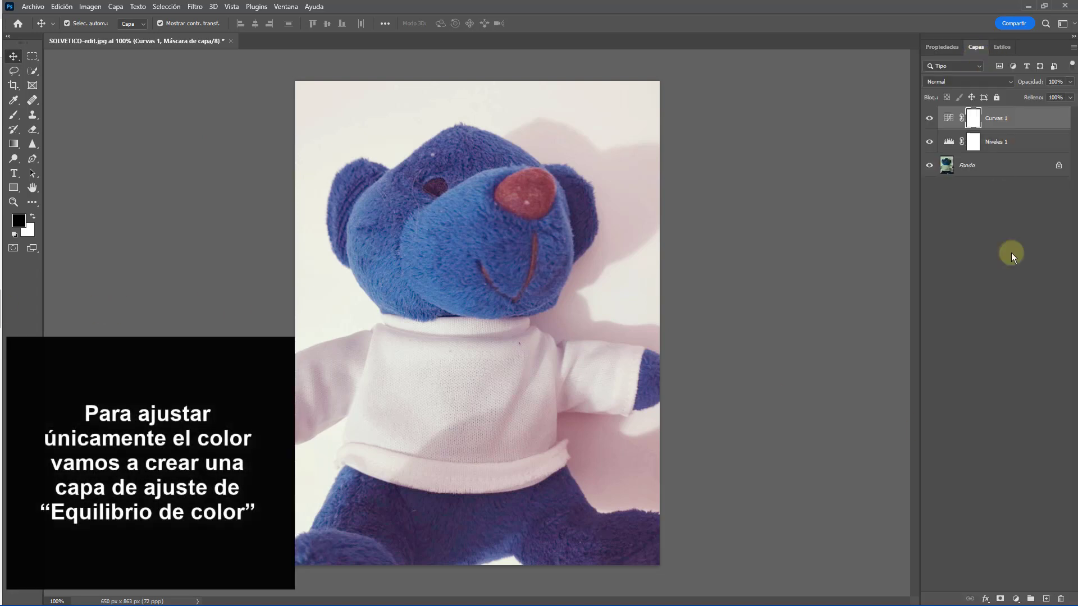
click(1016, 600)
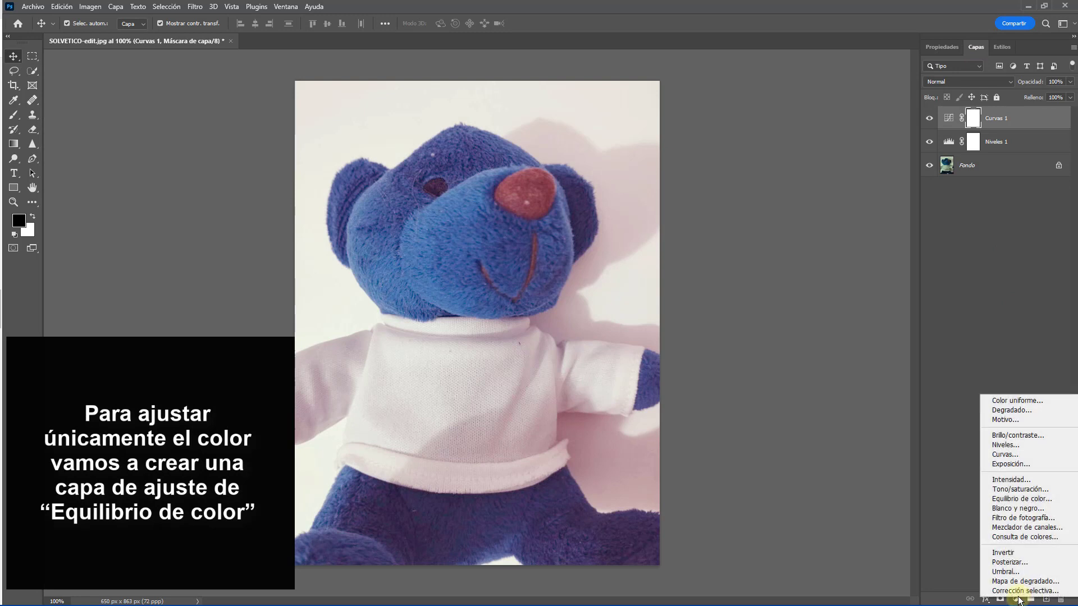
click(1028, 499)
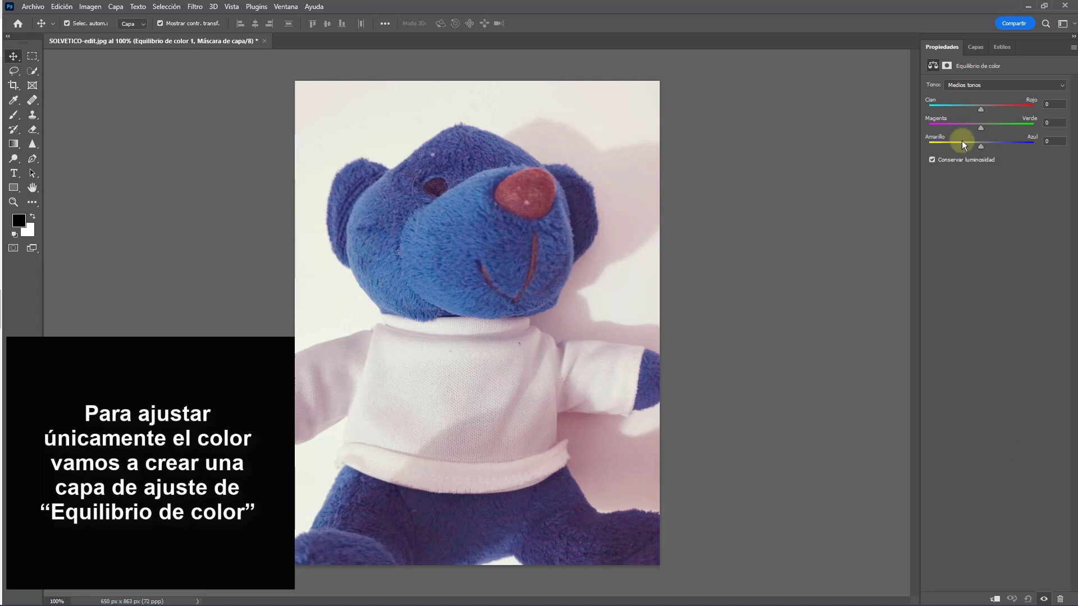
click(979, 85)
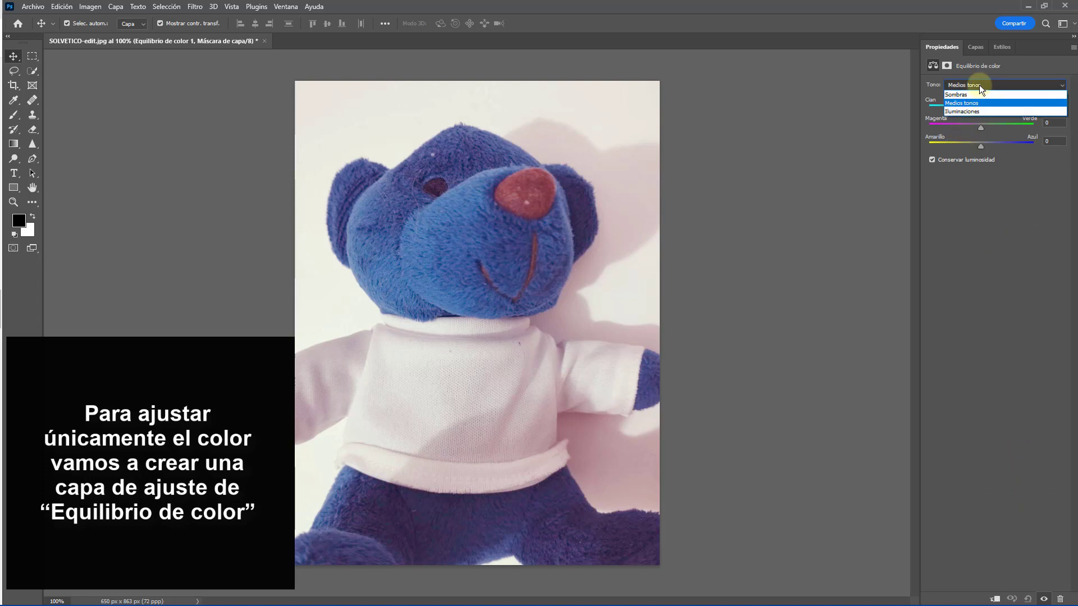
click(979, 85)
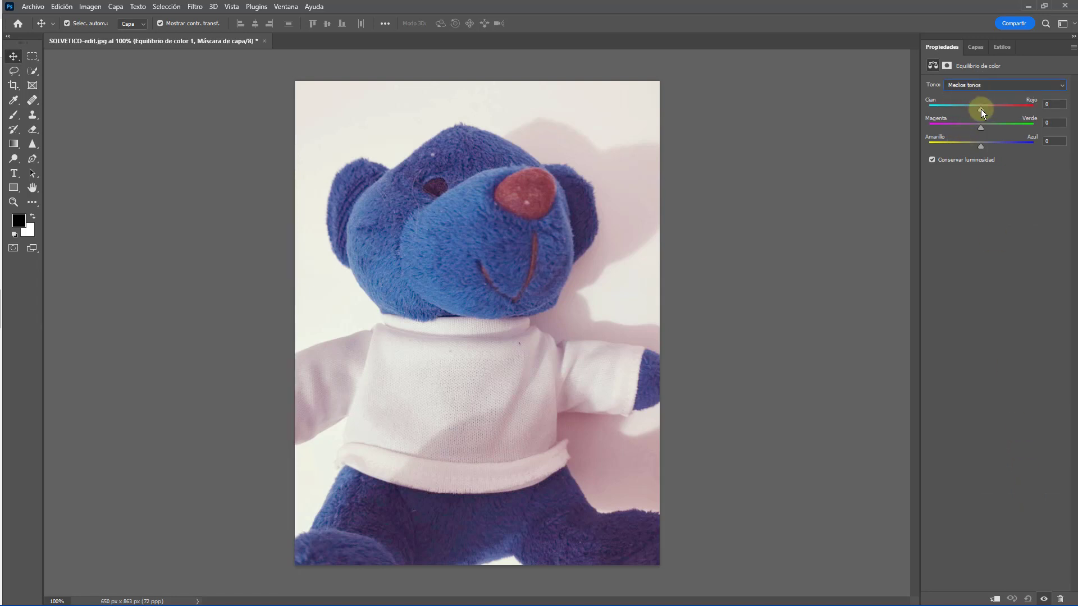
drag(981, 109, 965, 147)
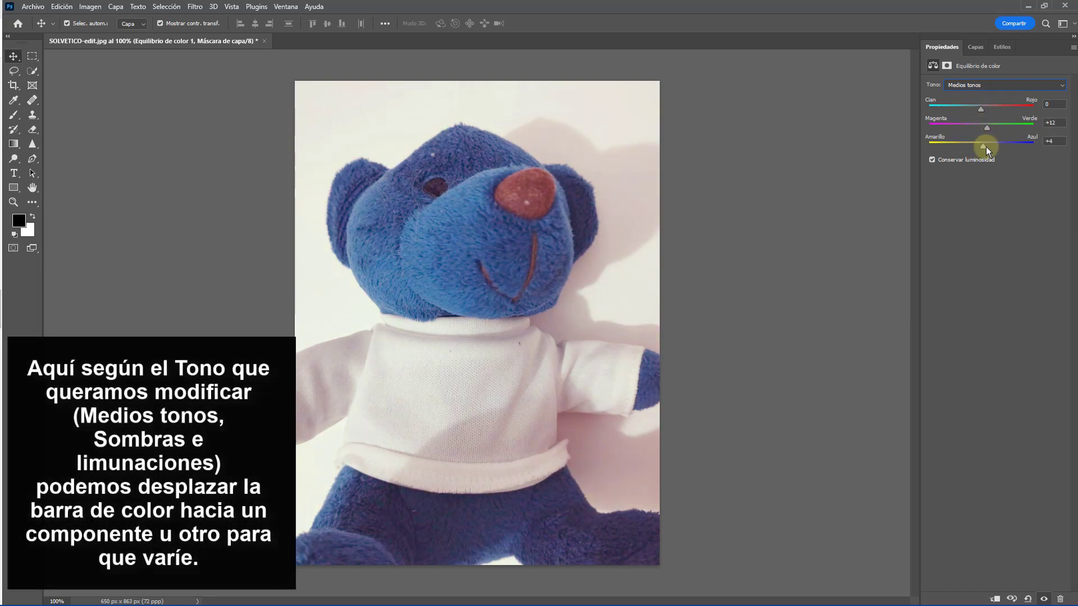
Step: Adjust the color balance of the Iluminaciones, and set the Sombras Cian/Rojo balance to +19
click(979, 83)
click(975, 110)
drag(975, 110, 991, 109)
click(995, 85)
click(988, 94)
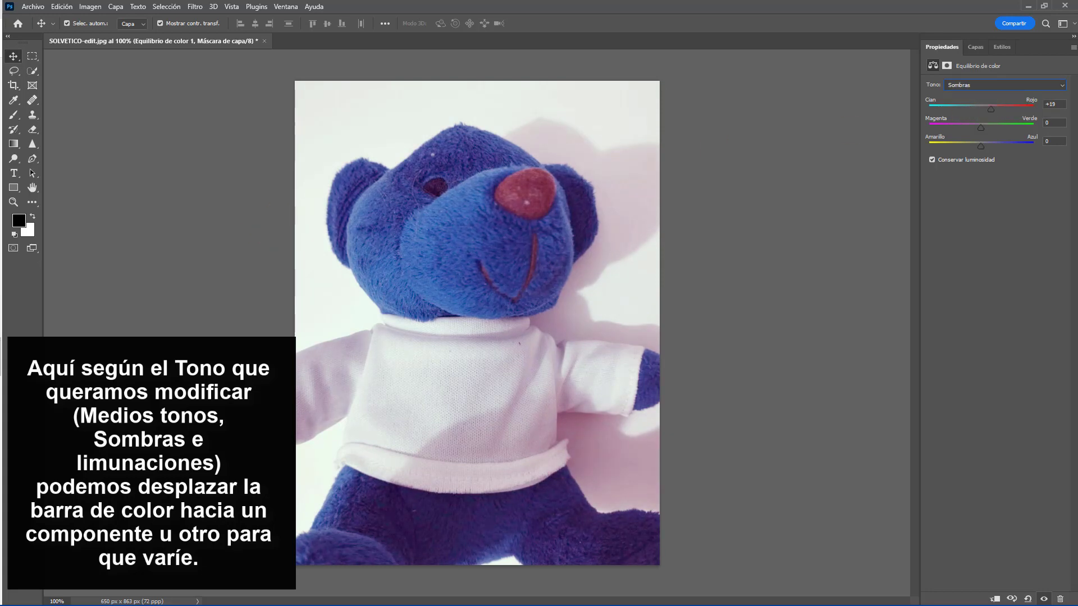
Step: Add a Tono/saturación adjustment layer above the Equilibrio de color layer
click(974, 47)
click(1015, 599)
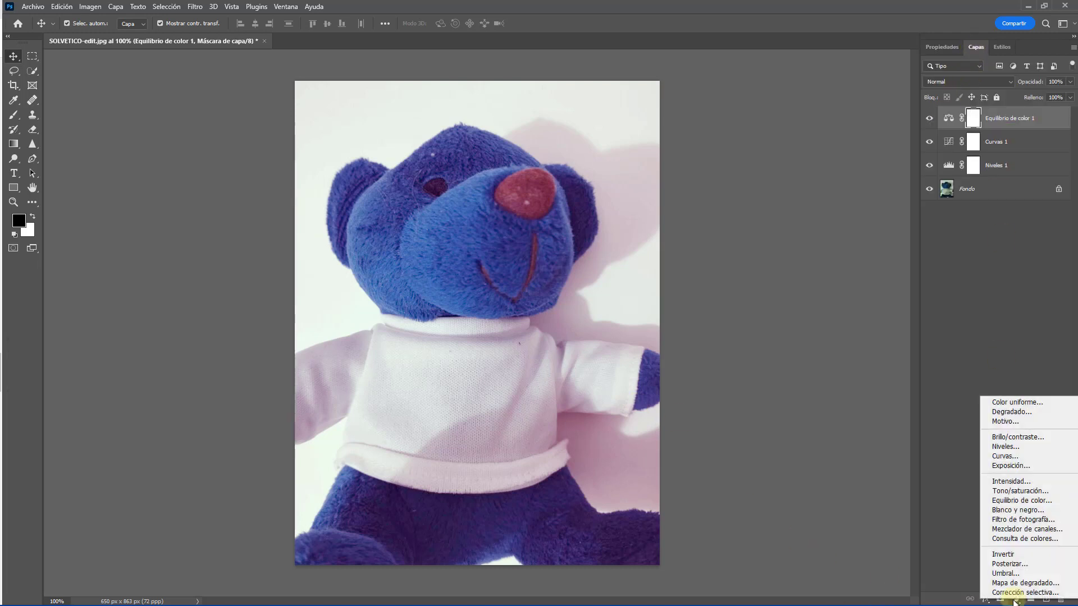
click(1023, 492)
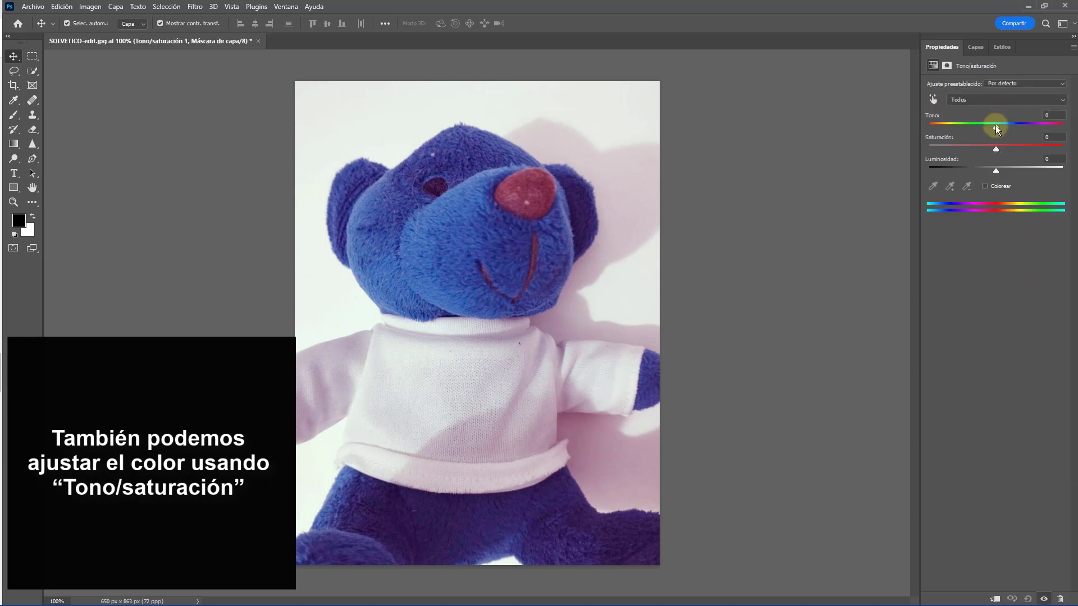
Step: Set the Tono/saturación adjustment to Tono -21, Saturación -21 and Luminosidad +1
drag(995, 125, 997, 169)
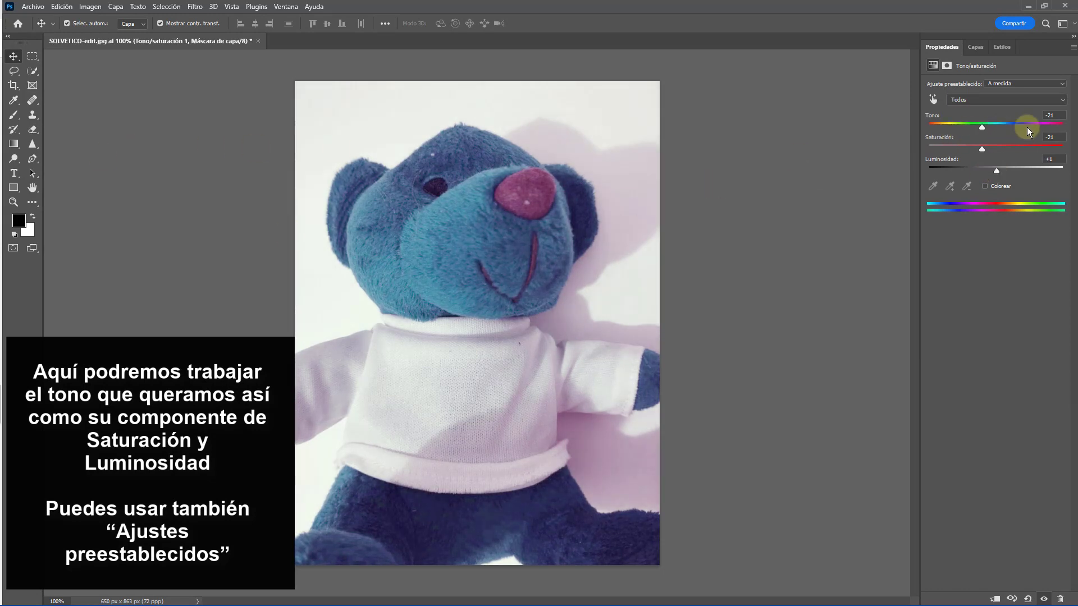
Step: Try the Tono/saturación presets Cianotipo, Aumentar más la saturación and Estilo antiguo on the teddy bear photo
click(1016, 84)
click(1017, 115)
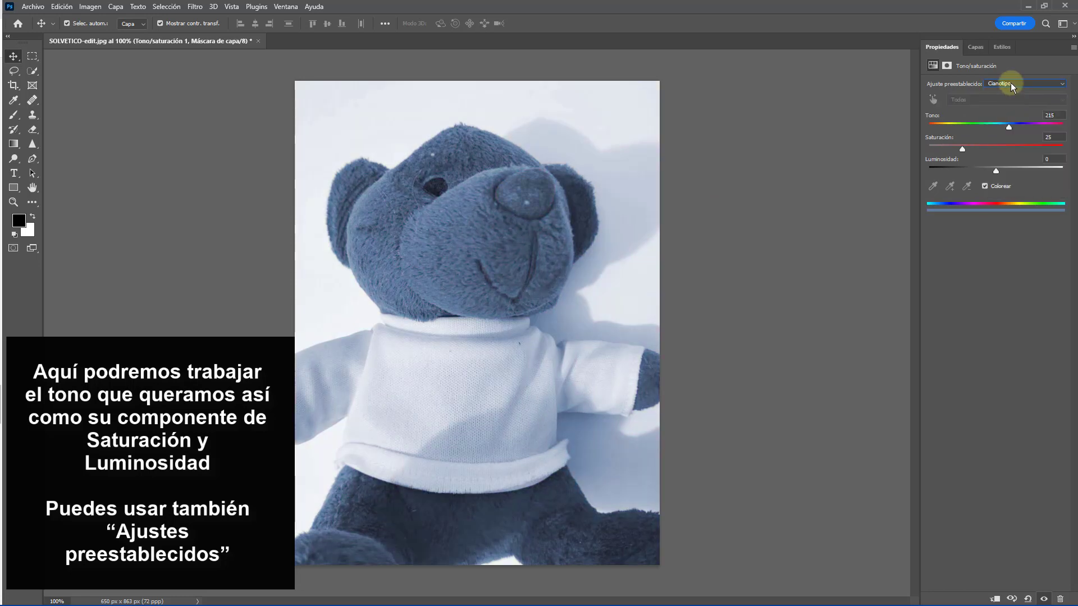
click(1011, 82)
click(1008, 118)
click(1009, 84)
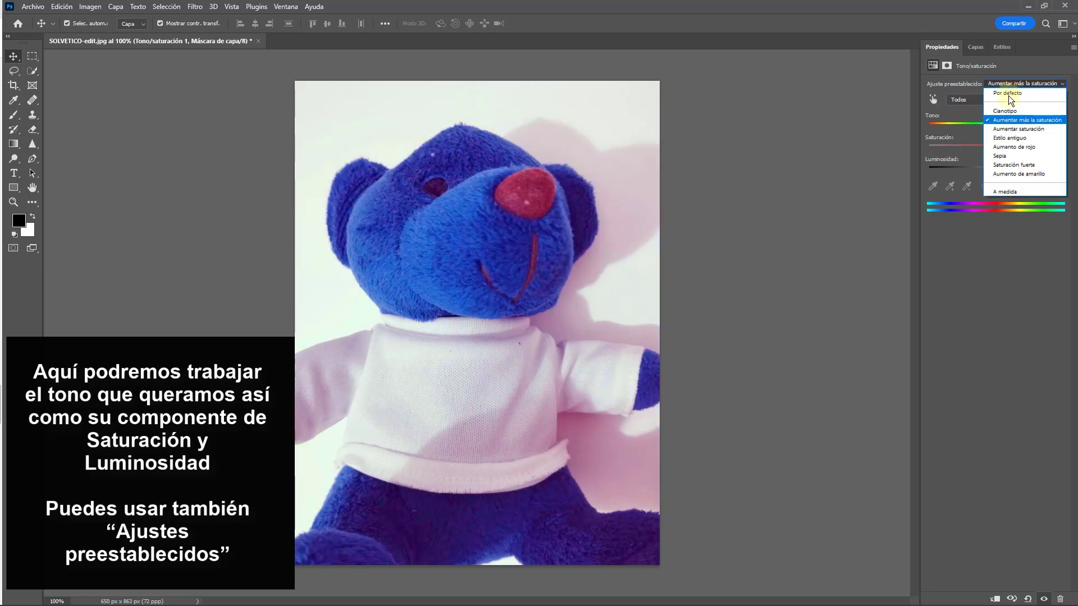
click(1009, 137)
Step: Try the presets Sepia, Saturación fuerte and Aumento de amarillo, and reset the Tono/saturación adjustment to Por defecto
click(1007, 85)
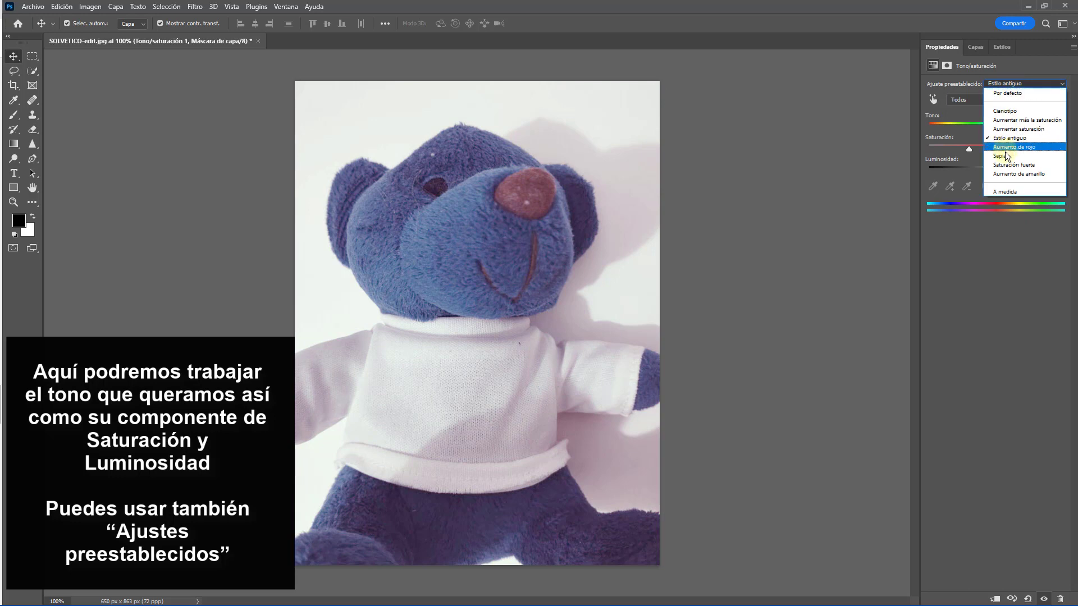
click(1002, 155)
click(1008, 83)
click(1011, 150)
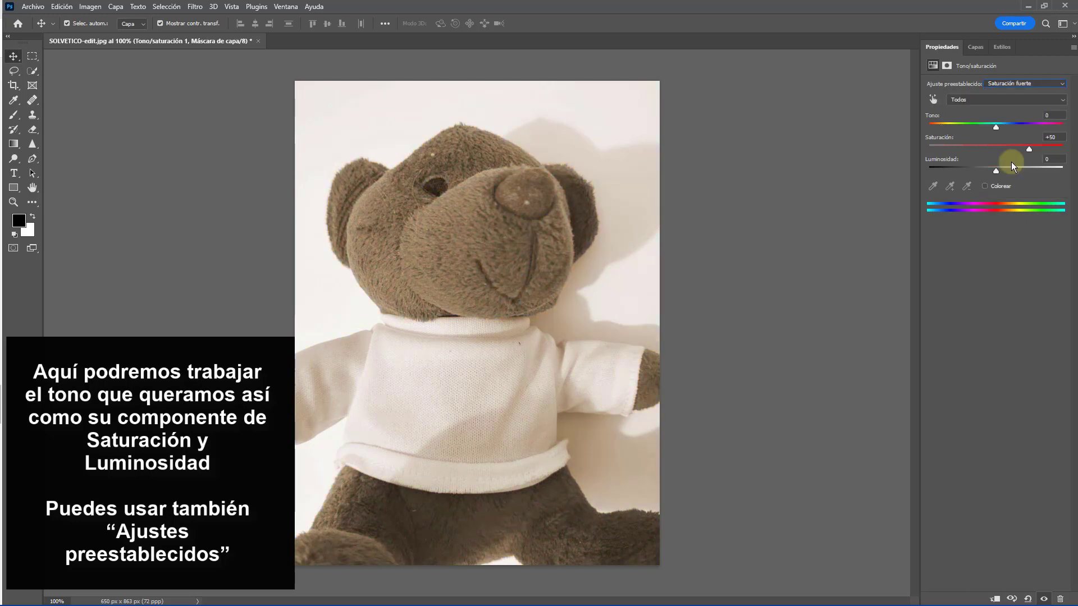
click(1012, 83)
click(1011, 157)
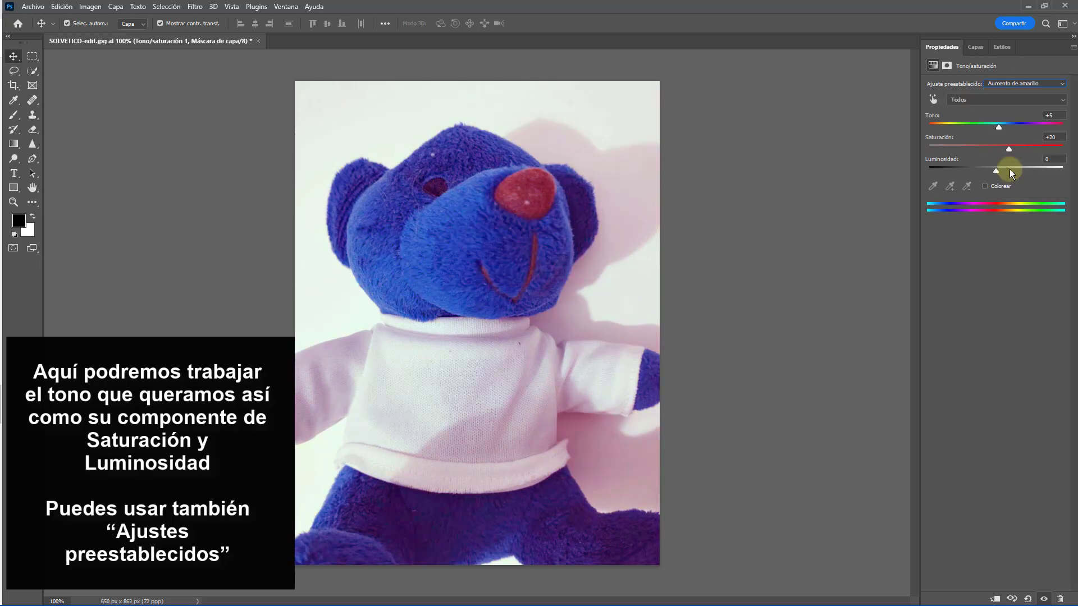
click(1007, 84)
click(1008, 97)
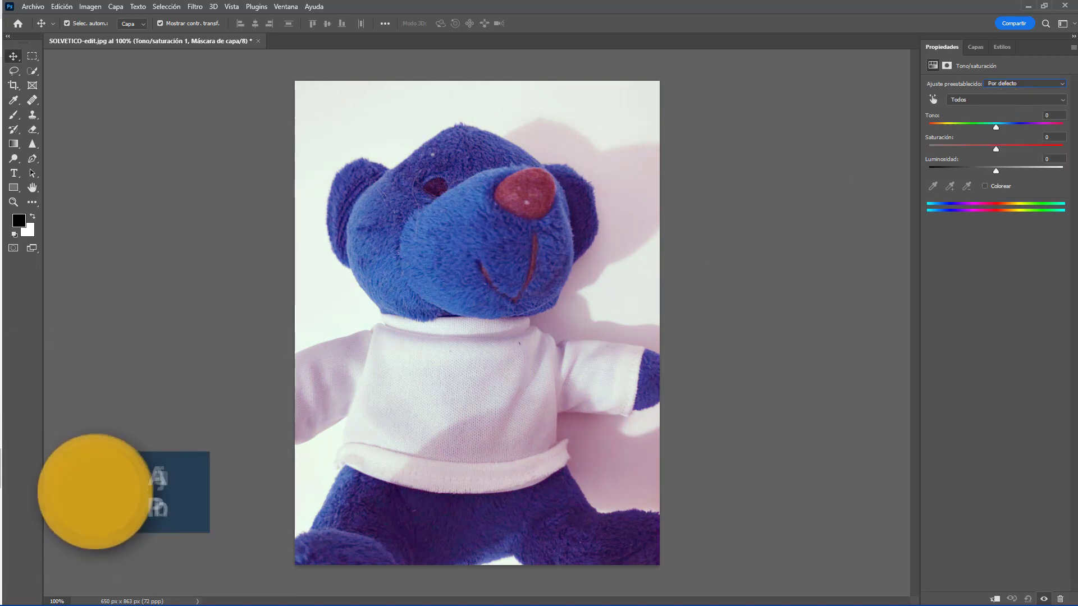
Step: Select Capa 0 of the unedited teddy bear photo and open the Filtro de Camera Raw on it
click(252, 362)
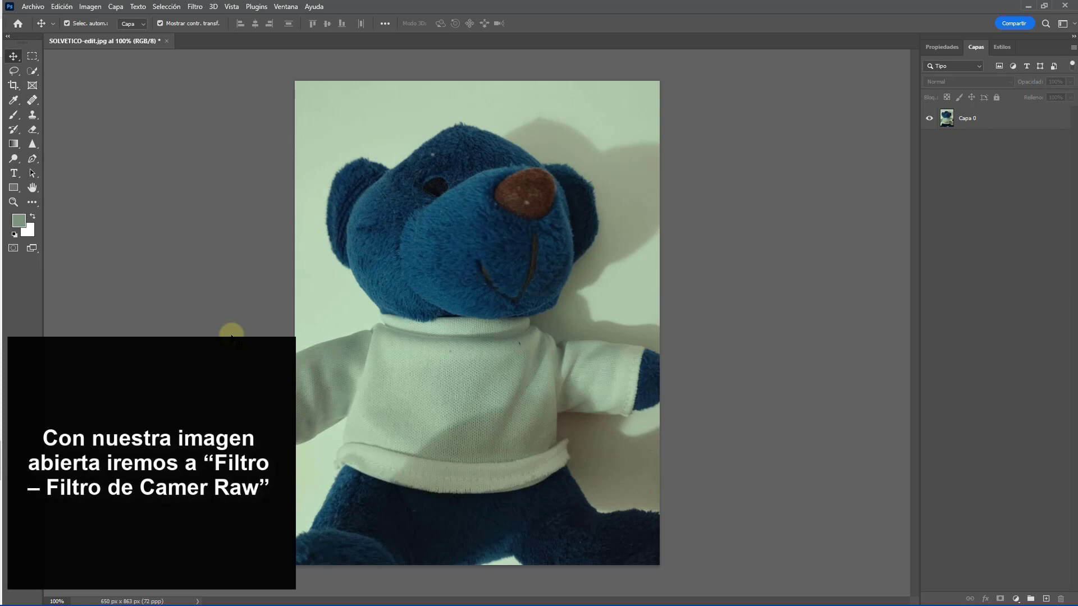
click(192, 7)
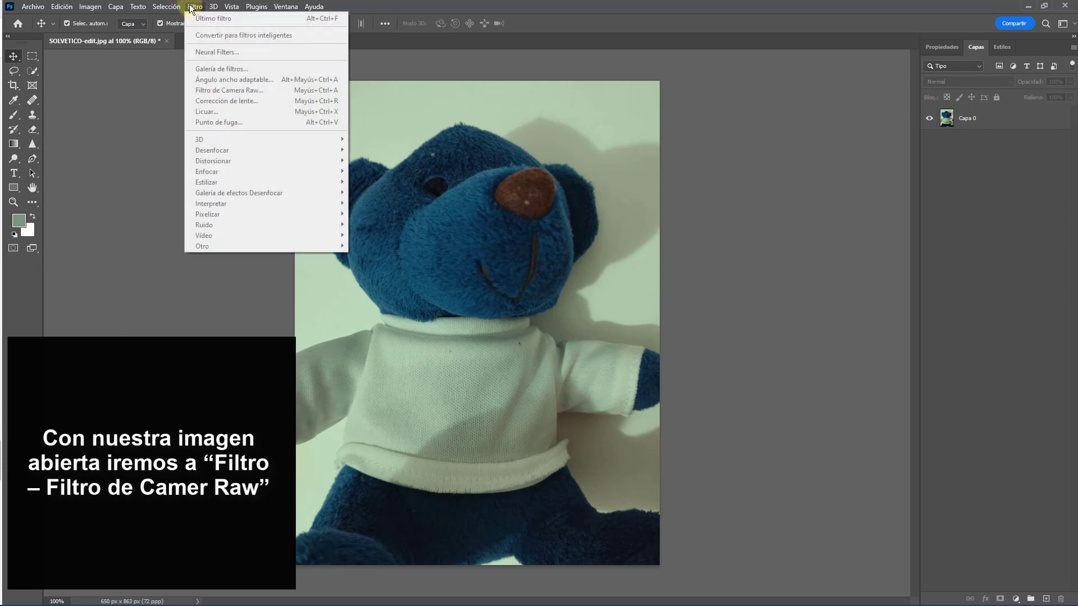
click(191, 7)
click(193, 8)
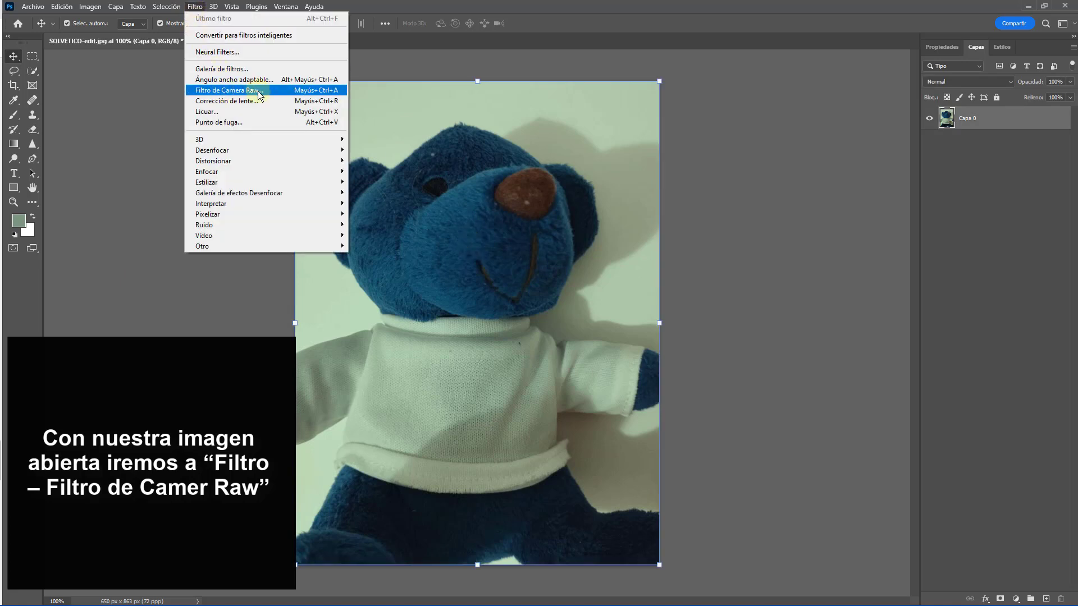
click(237, 95)
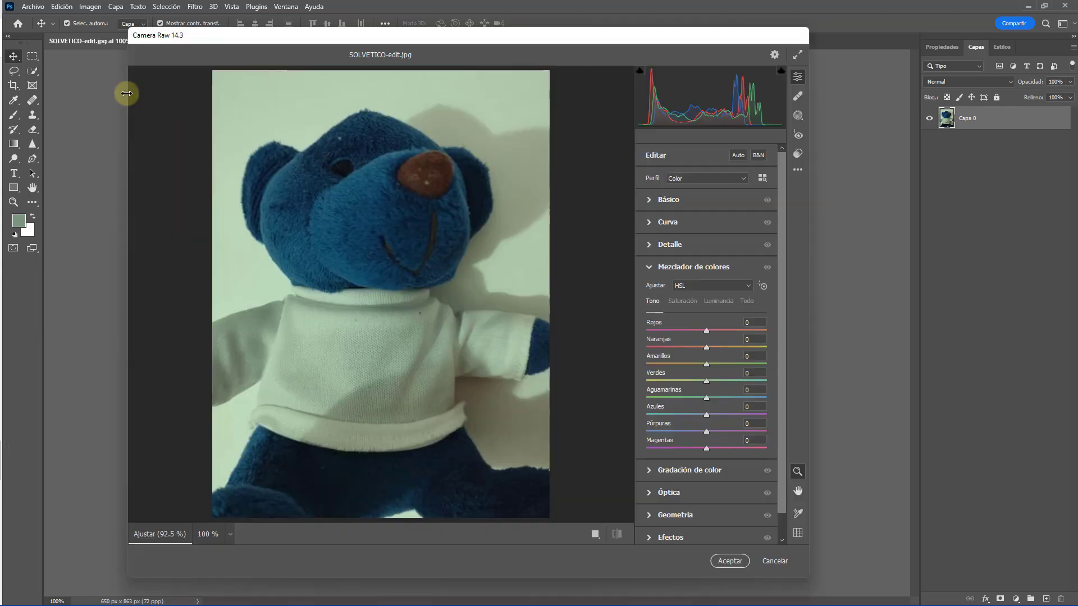
Step: In the Básico settings, set Temperatura to +14, Matiz to +34 and Exposición to +0.80
click(650, 200)
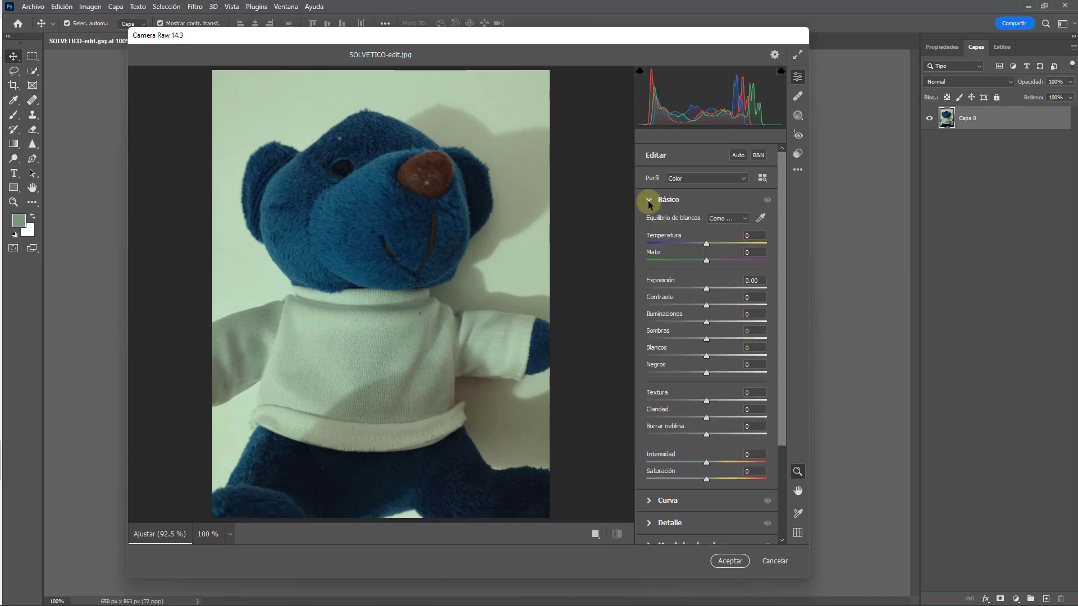
mouse_move(707, 244)
mouse_down()
mouse_move(696, 244)
mouse_move(726, 260)
mouse_move(689, 245)
mouse_move(716, 247)
mouse_up()
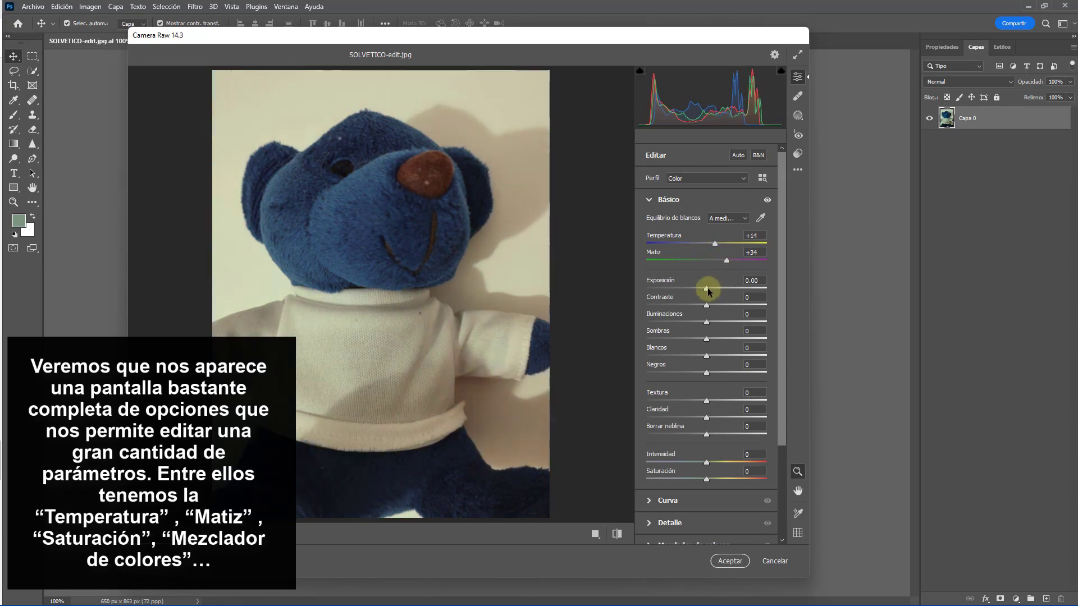
drag(707, 287, 717, 287)
Step: Adjust the Tono of the Rojos and Azules in the Mezclador de colores, shifting the bear's blue toward teal
scroll(729, 299, down, 3)
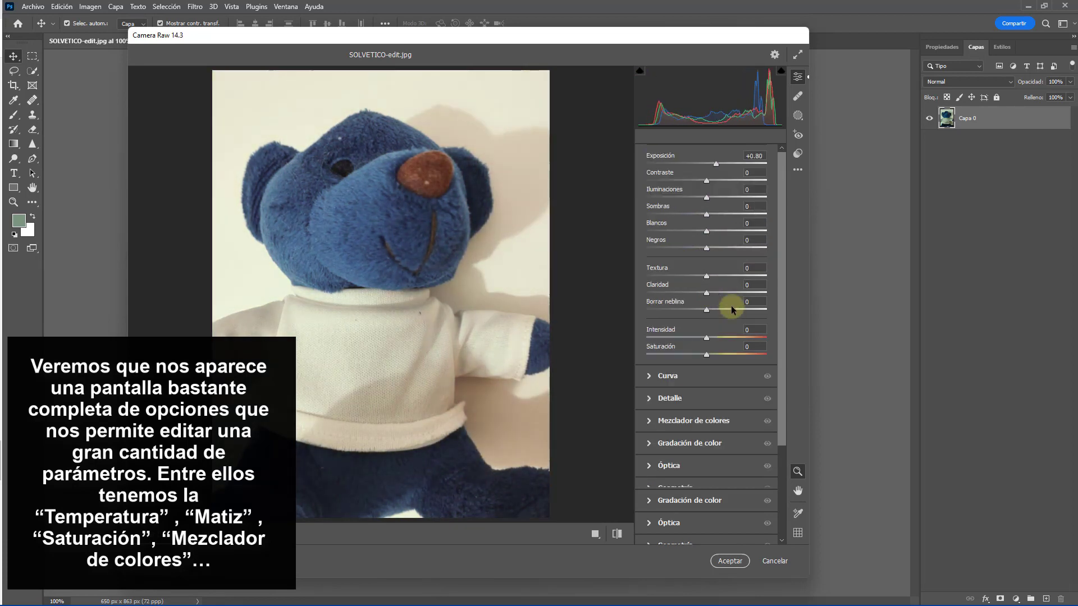
click(646, 424)
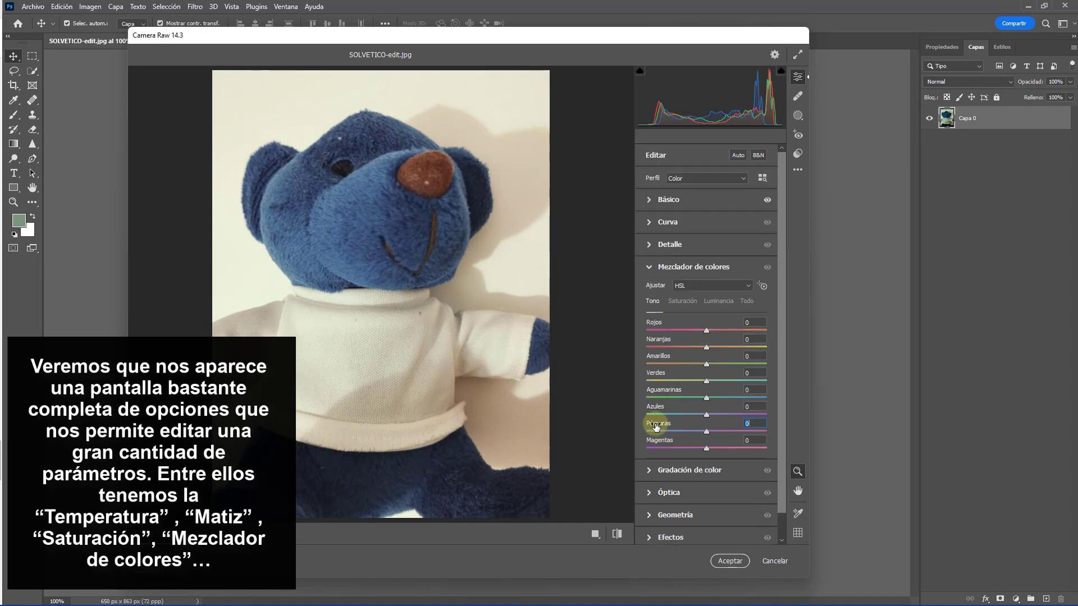
mouse_move(705, 331)
mouse_down()
mouse_move(666, 335)
mouse_move(717, 333)
mouse_up()
drag(709, 415, 674, 447)
click(648, 267)
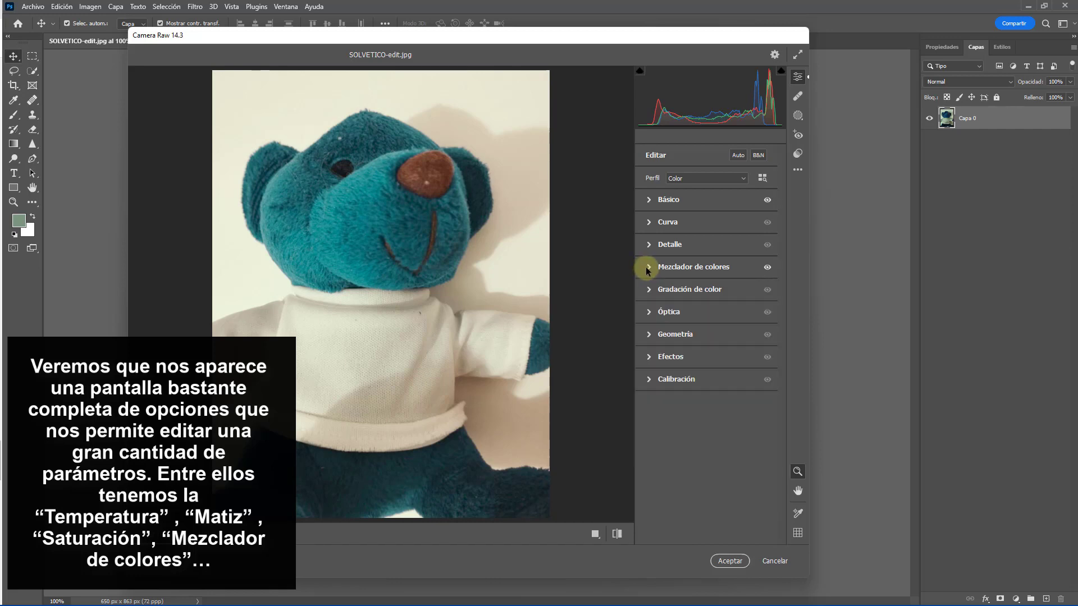
Step: In Gradación de color, grade the Medios tonos to hue 210, saturation 90 and luminance -28
click(647, 294)
mouse_move(700, 298)
mouse_down()
mouse_move(715, 282)
mouse_move(686, 289)
mouse_move(689, 305)
mouse_up()
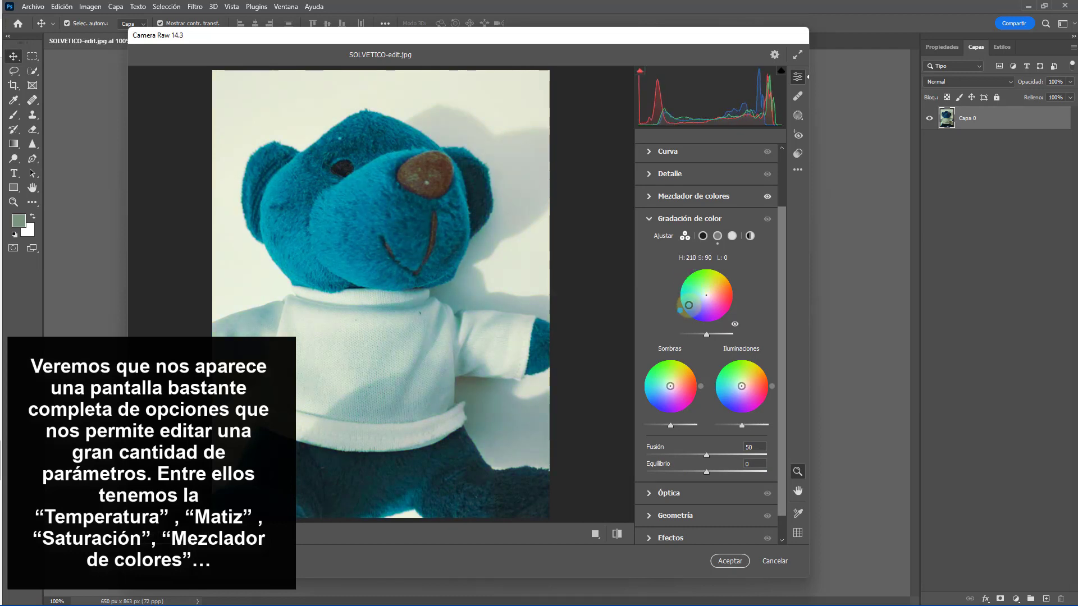
click(698, 334)
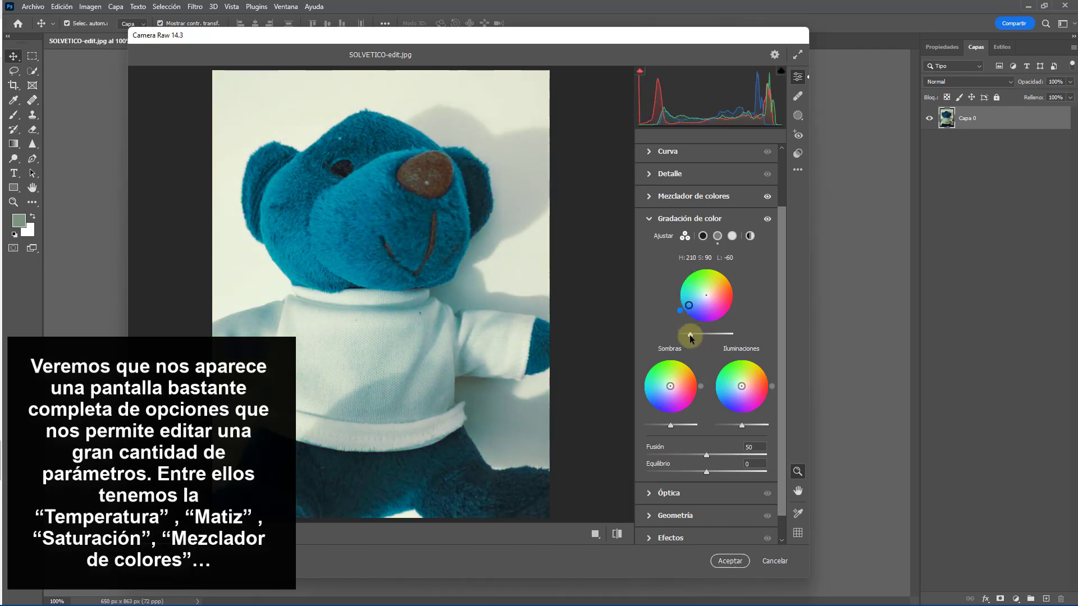
drag(700, 336, 698, 336)
Step: Set the color grading Fusión to 57 and apply the Camera Raw filter to the photo
scroll(738, 339, down, 1)
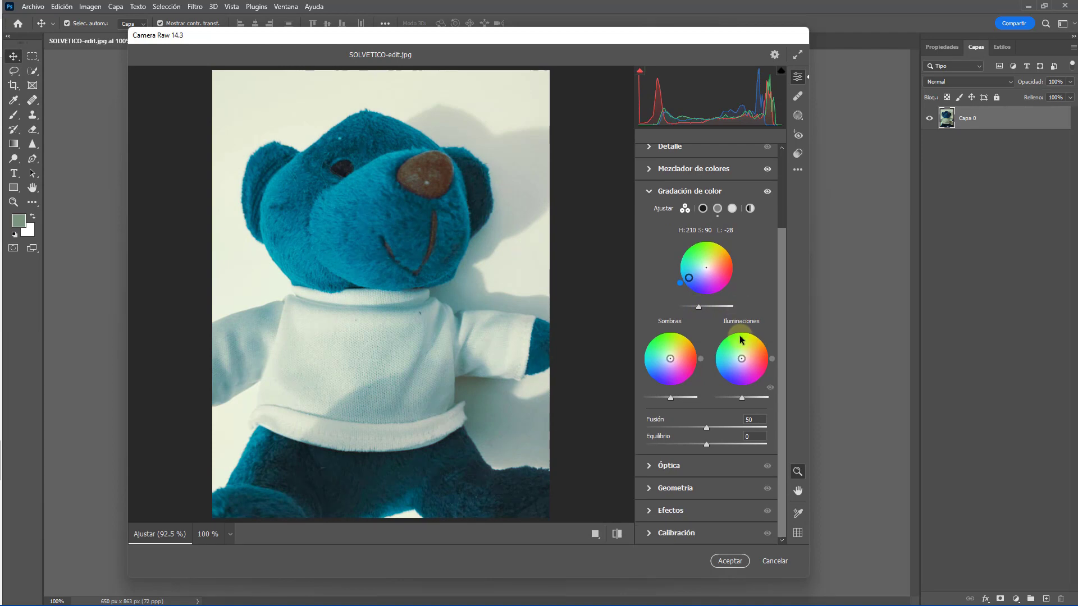
drag(678, 433, 723, 431)
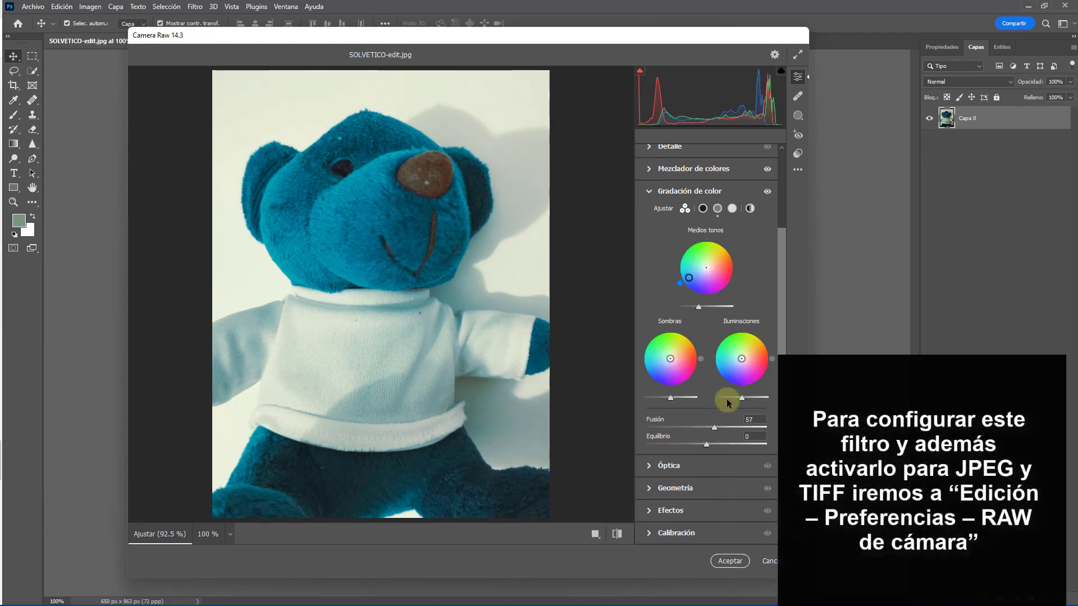
scroll(725, 415, up, 4)
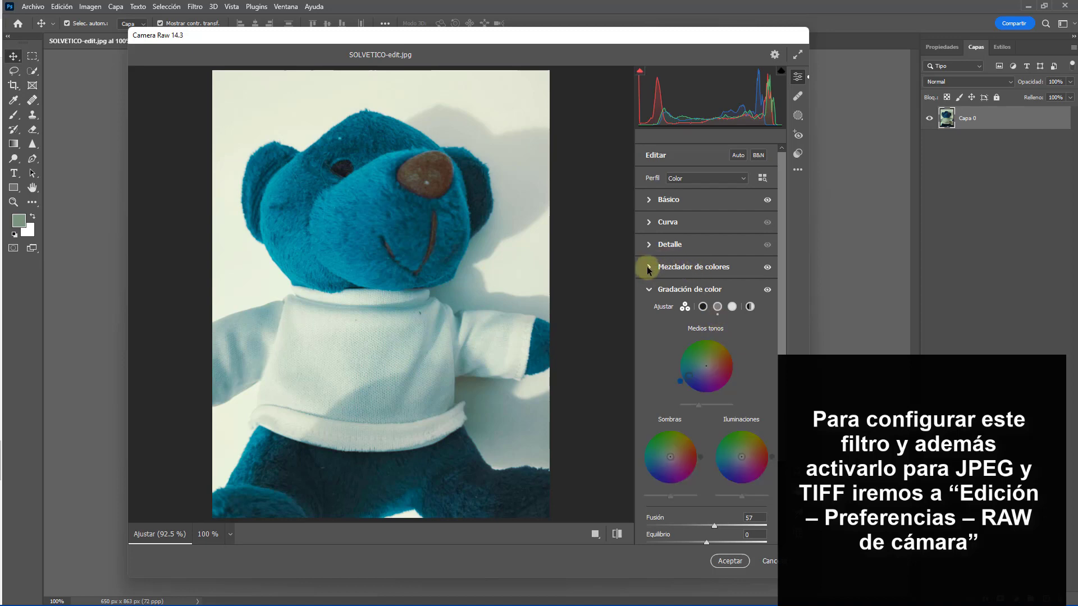
click(731, 561)
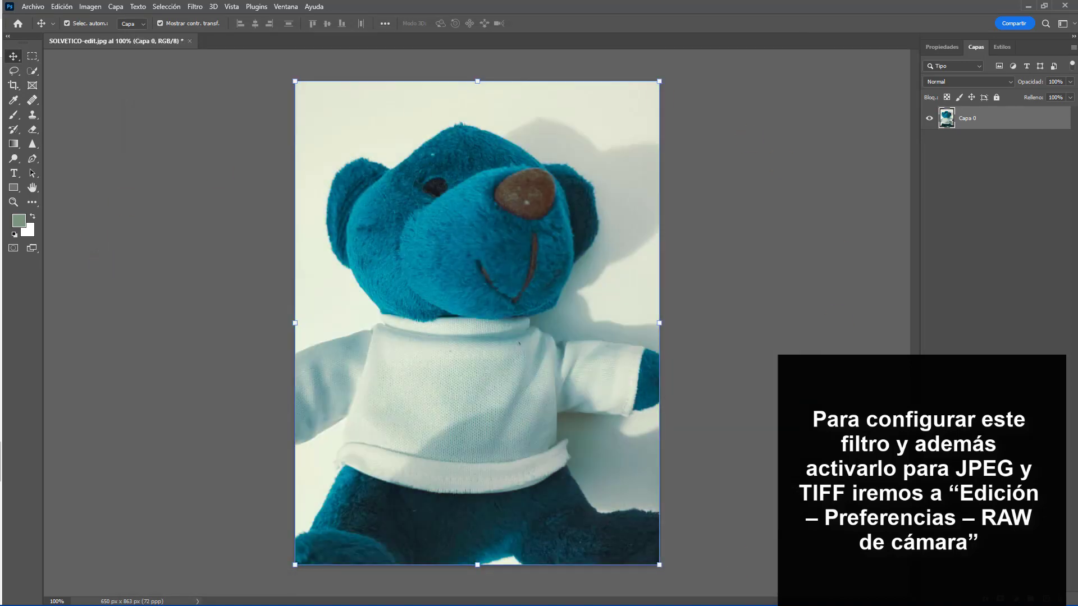
Step: Open the RAW de cámara preferences and show the Administración de archivos settings
click(63, 7)
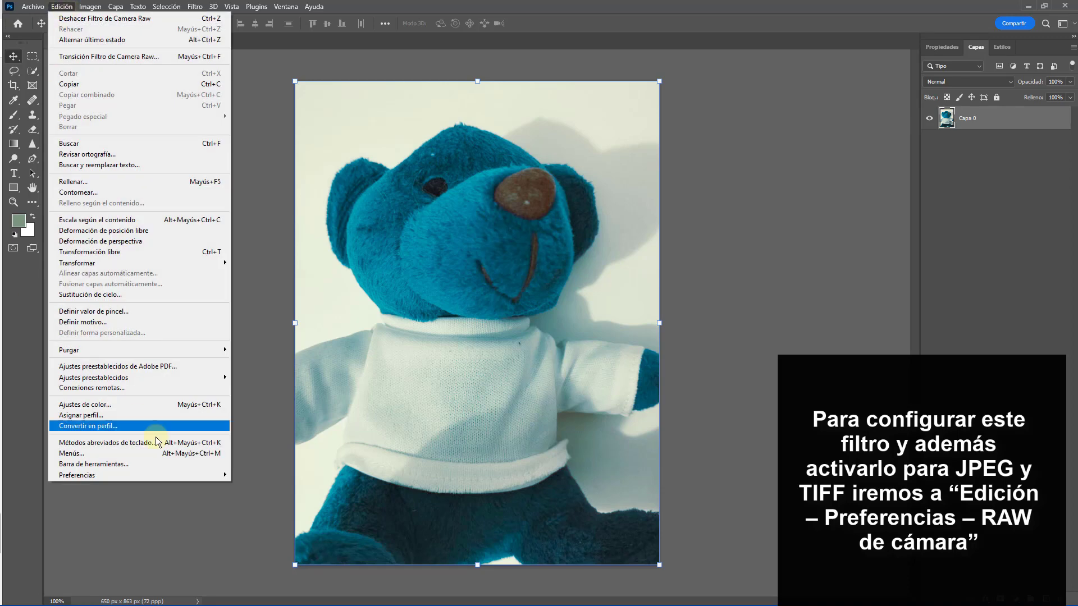
mouse_move(178, 476)
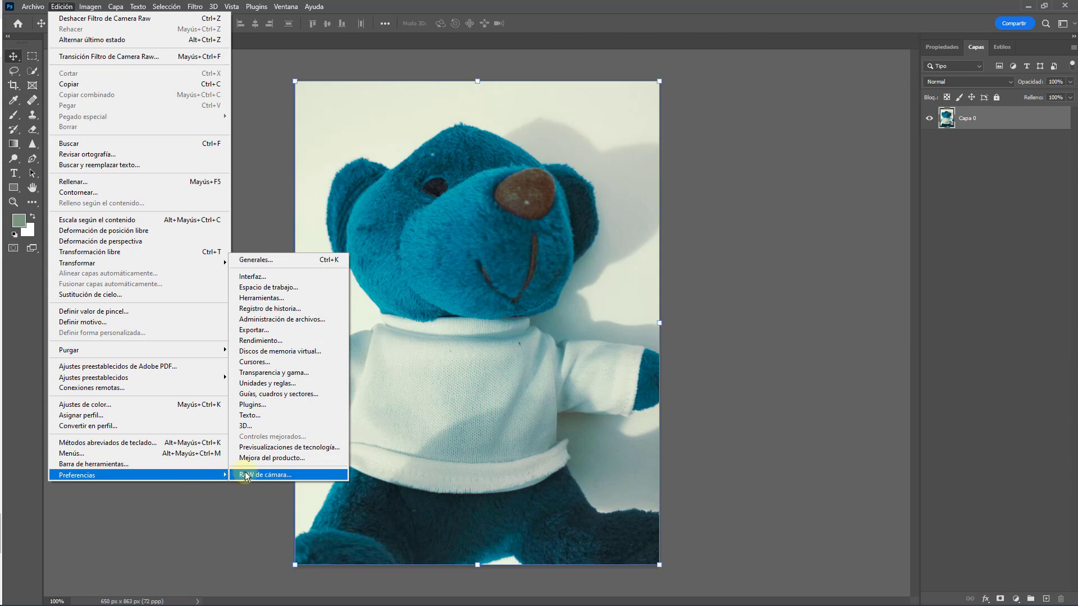
click(281, 475)
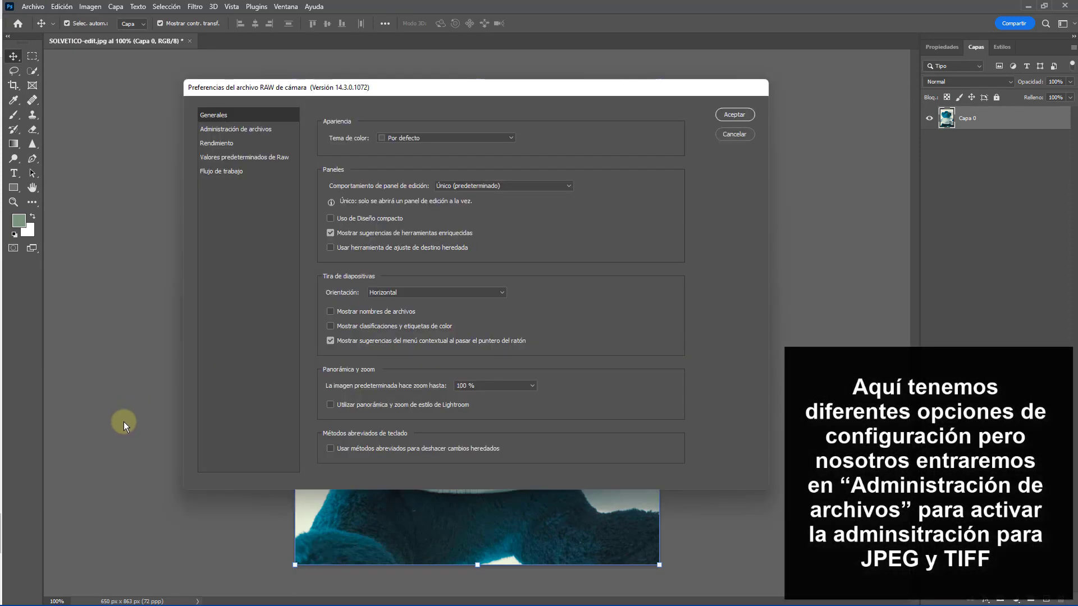
click(258, 130)
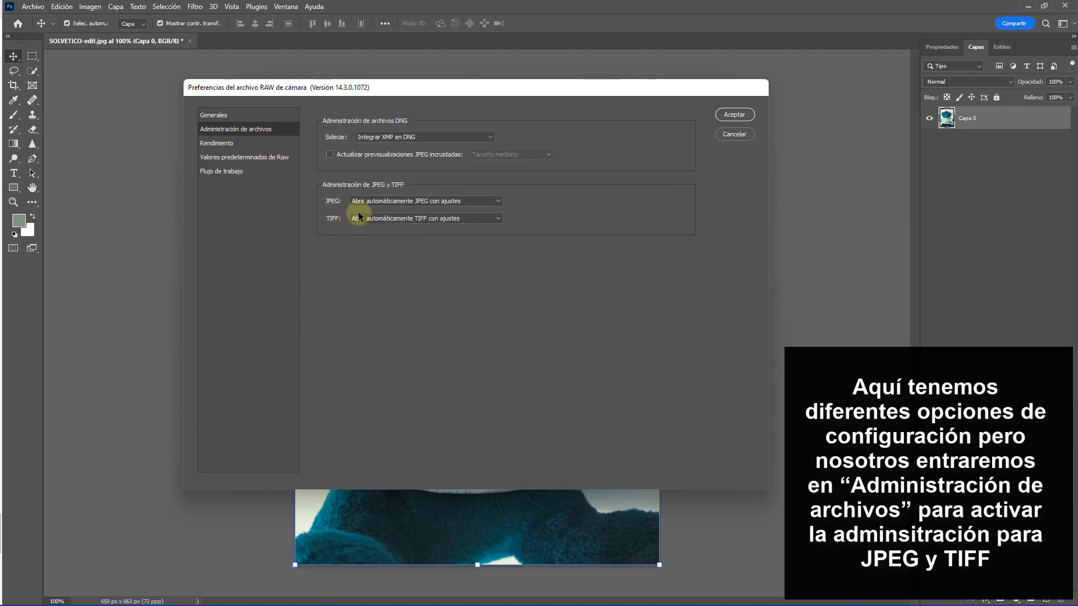
Step: Set JPEG to Abrir automáticamente JPEG con ajustes and TIFF to Abrir automáticamente TIFF con ajustes, and accept the preferences
click(399, 201)
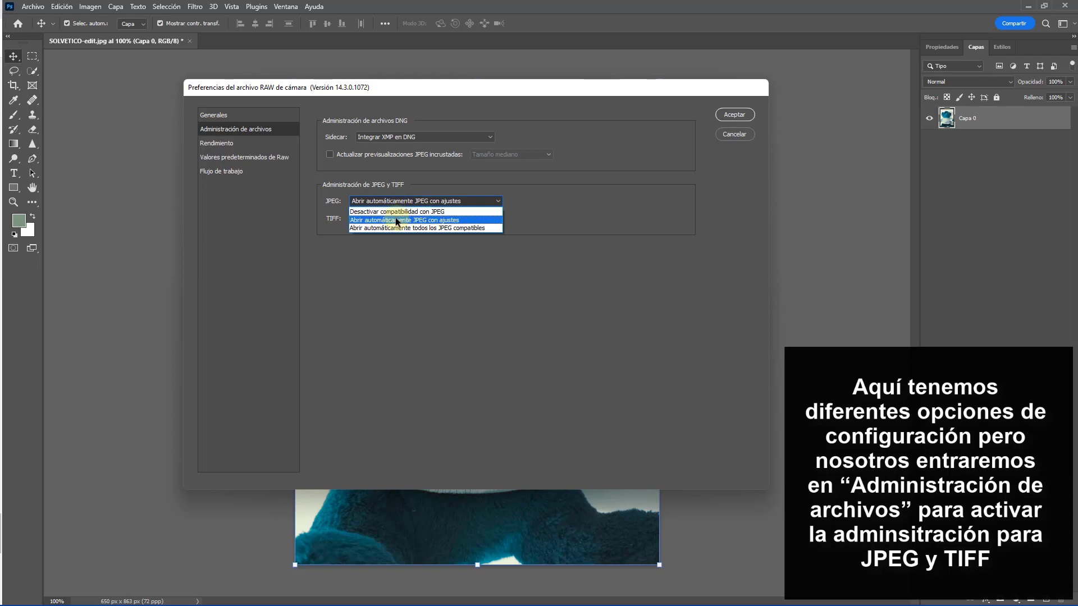
click(396, 220)
click(386, 219)
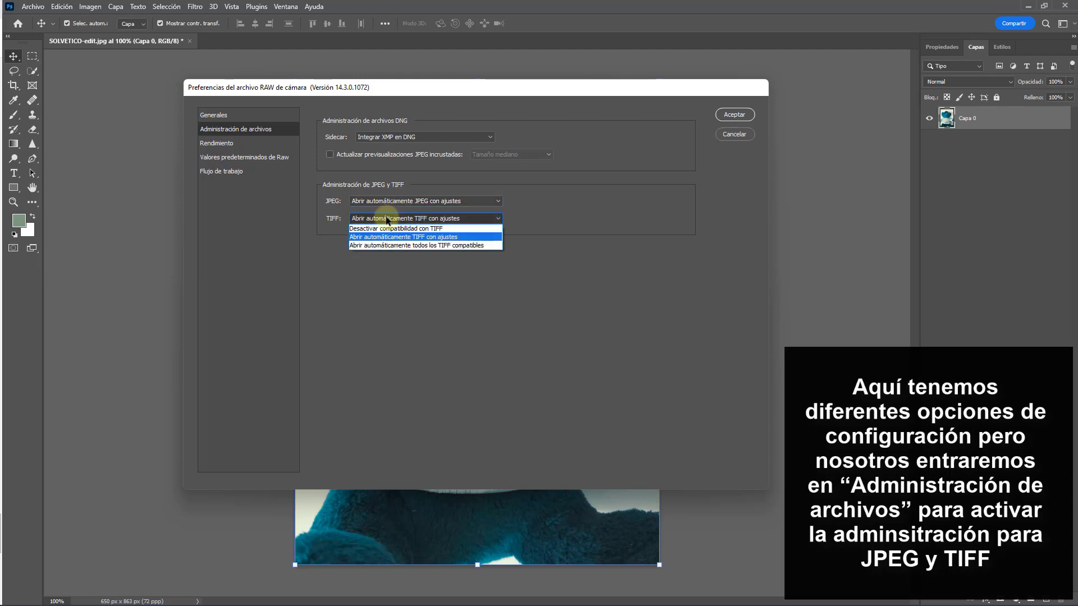
click(387, 231)
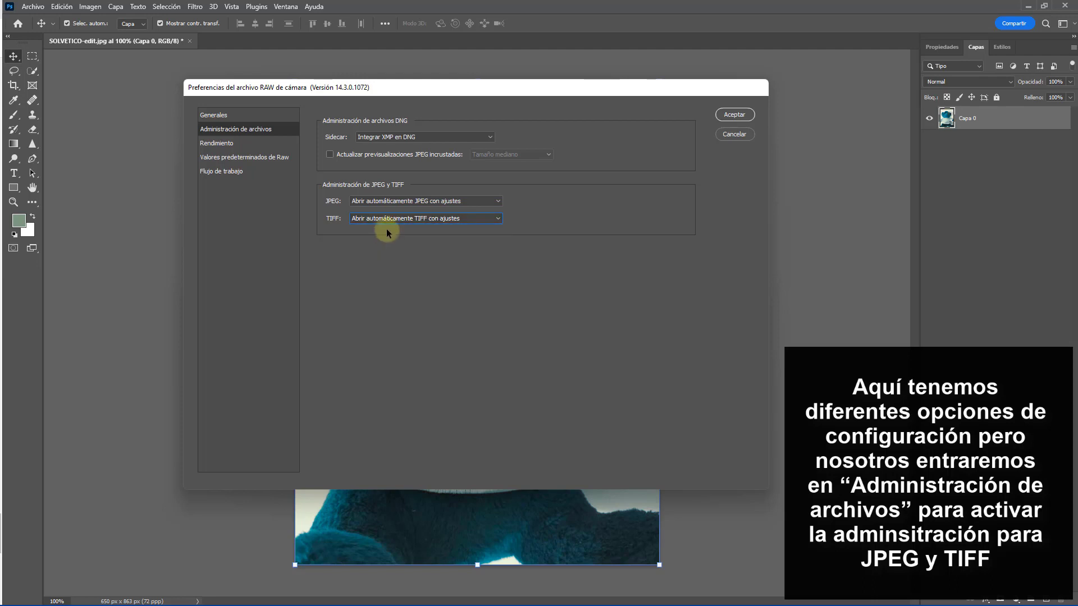
click(386, 219)
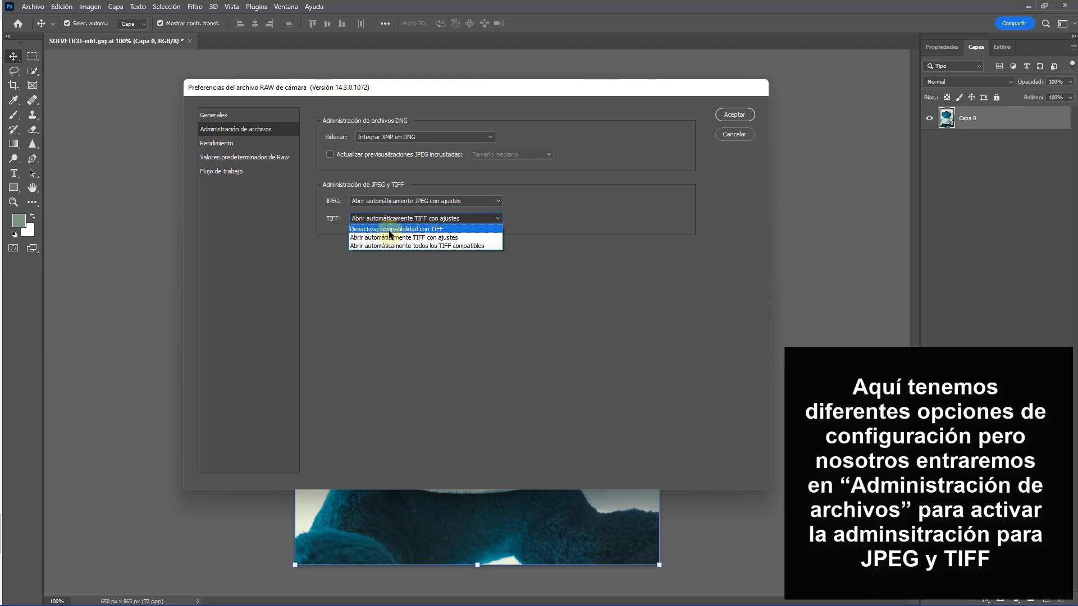
click(608, 222)
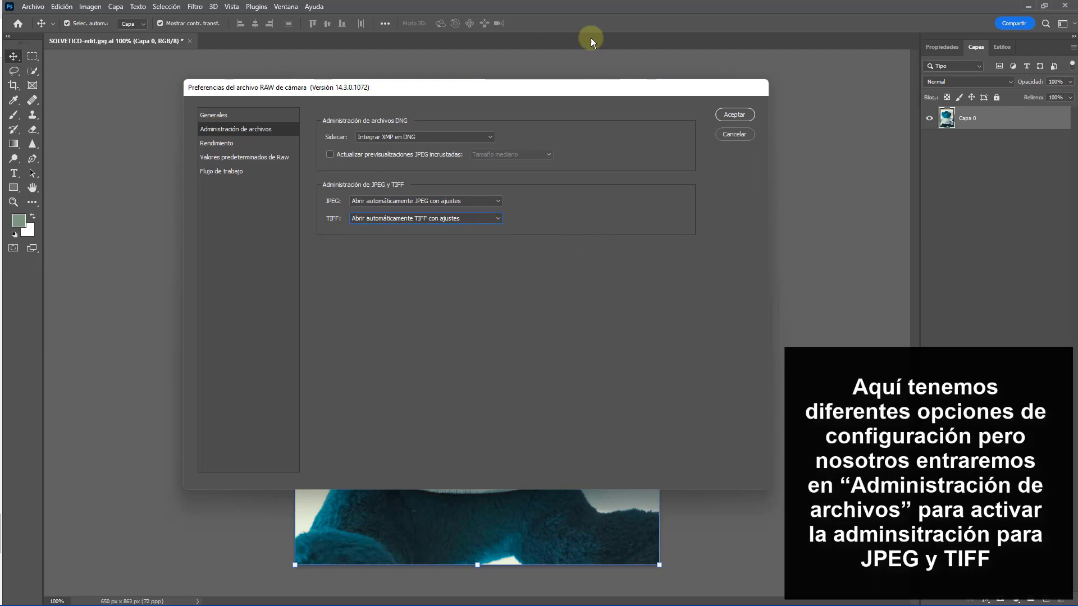
click(724, 116)
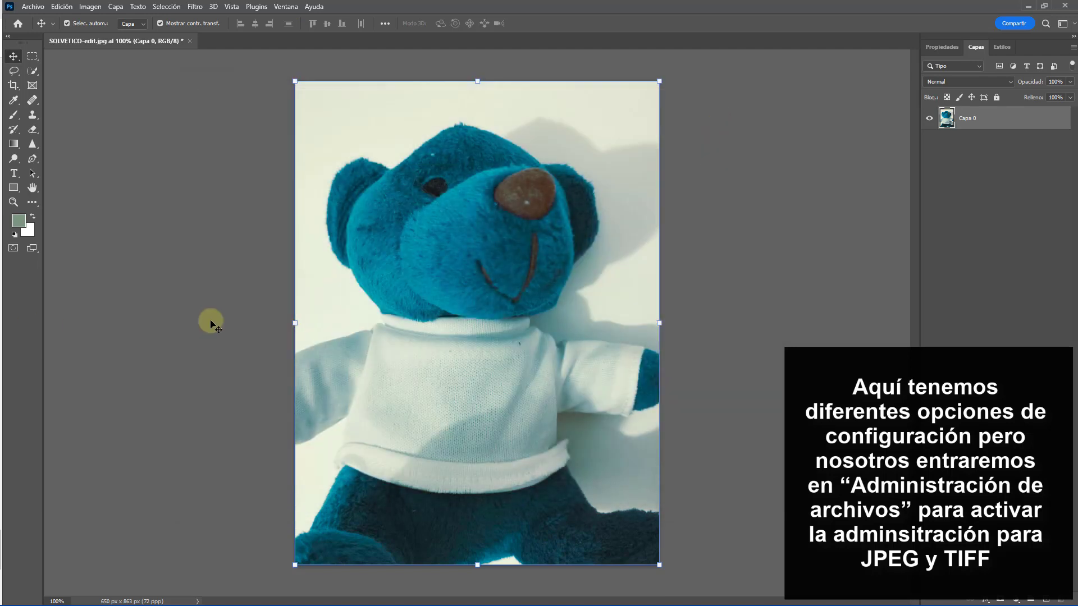